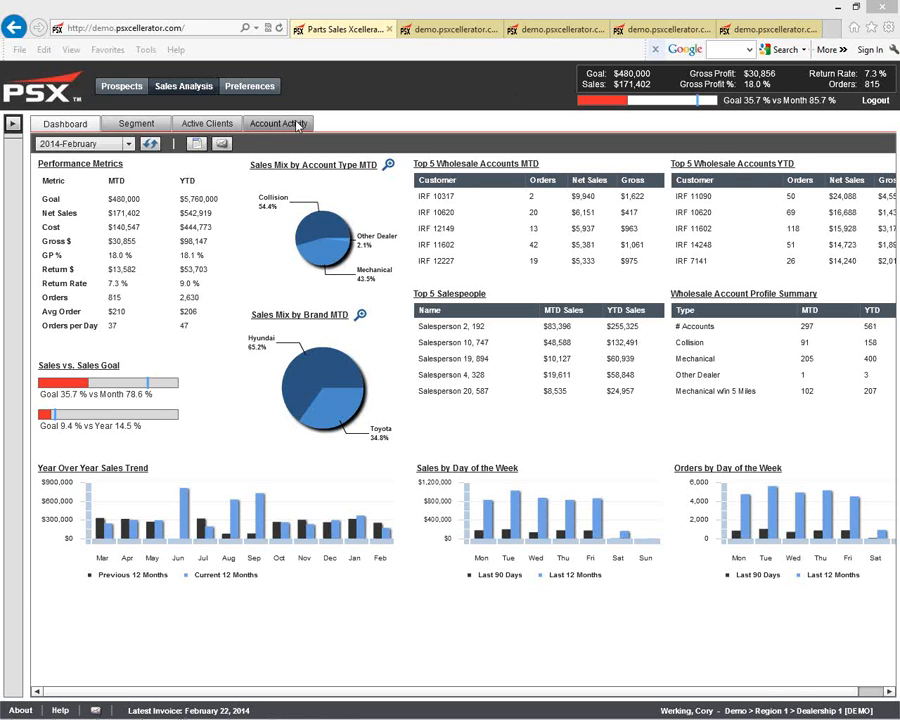
Step: Open the criteria of the Collision Customers 25% in last Month report under Sales Trends > Decreased Net Sales Volume in Account Activity
click(297, 124)
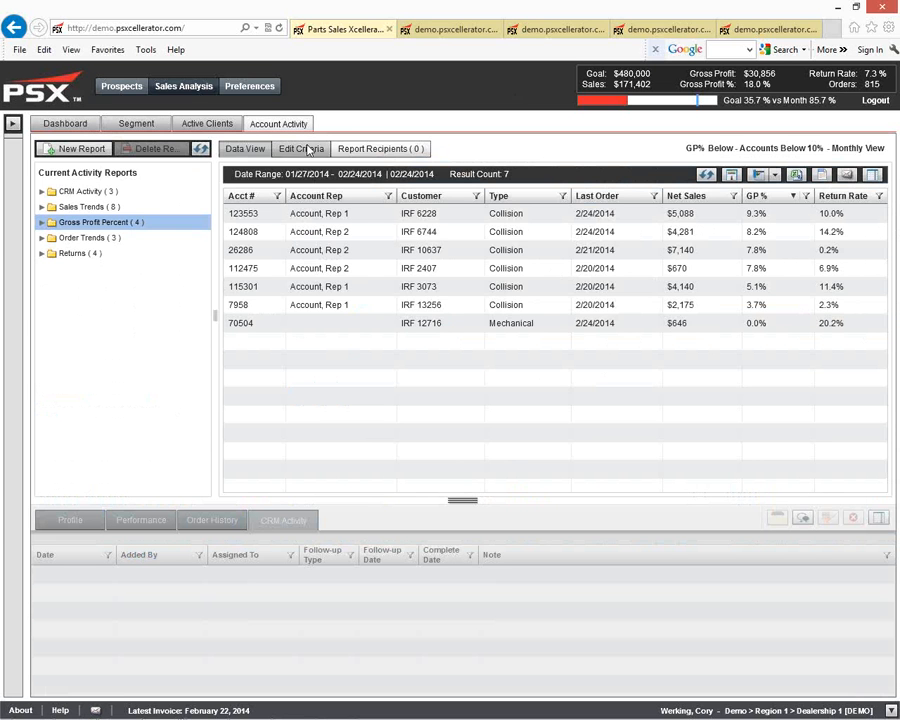
double_click(128, 208)
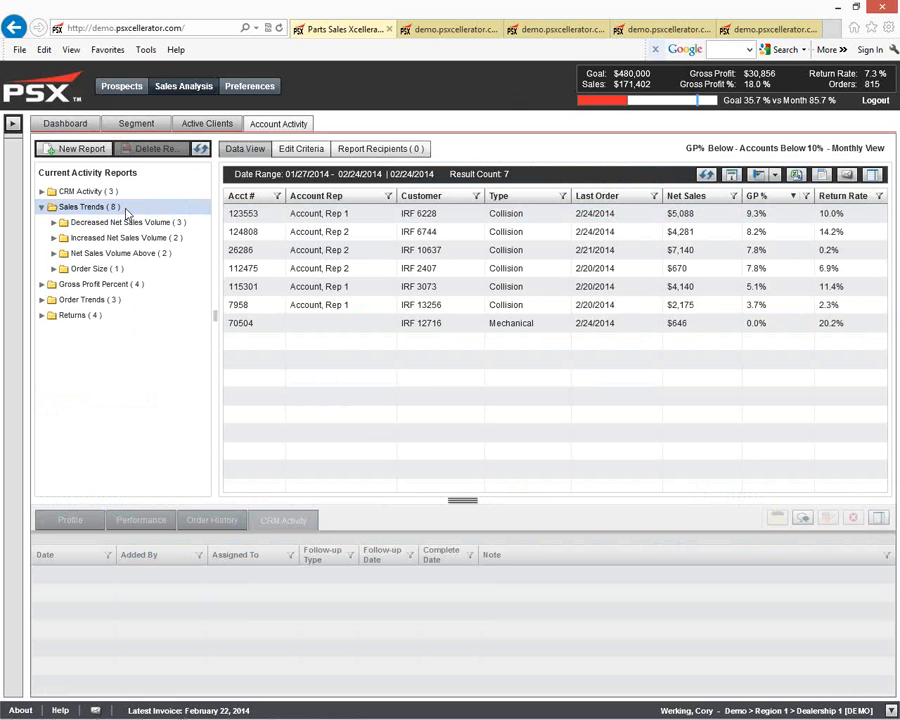
double_click(127, 224)
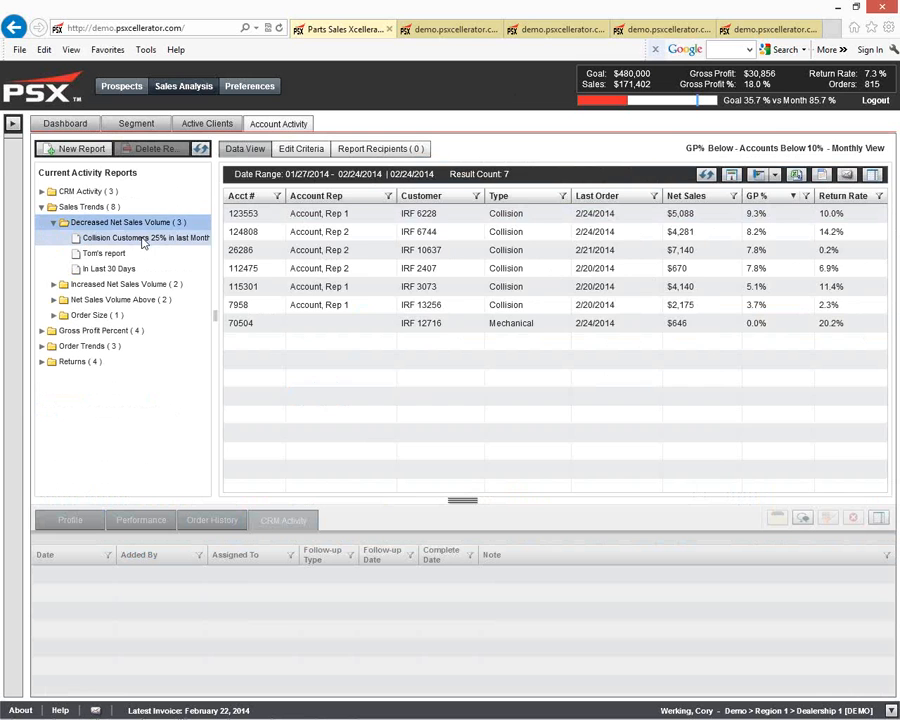
click(143, 240)
click(304, 149)
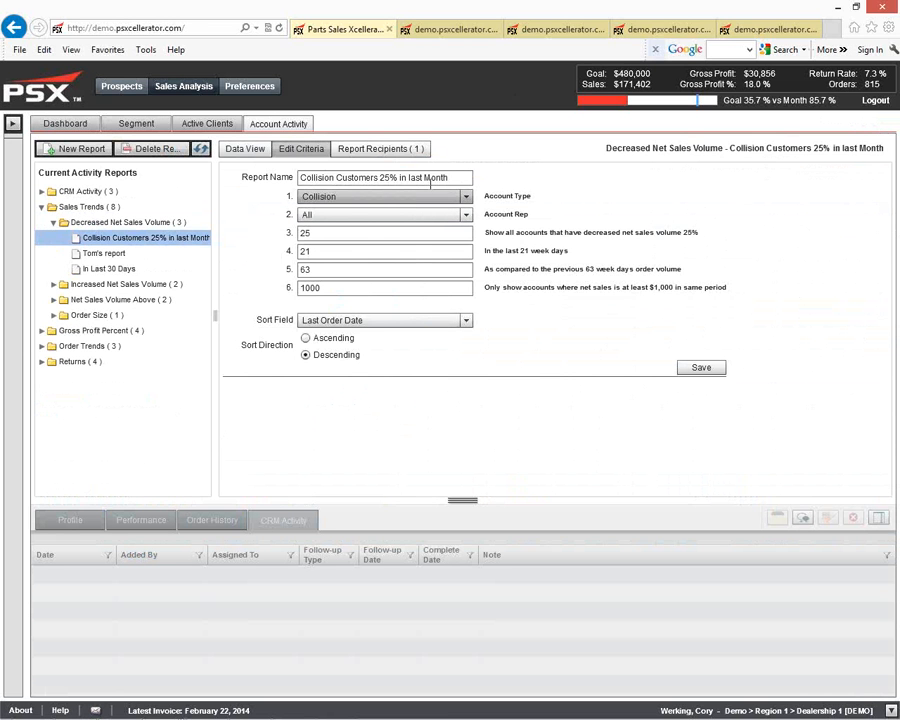
Step: Review the report name and the options available for account type and account rep
drag(446, 178, 282, 192)
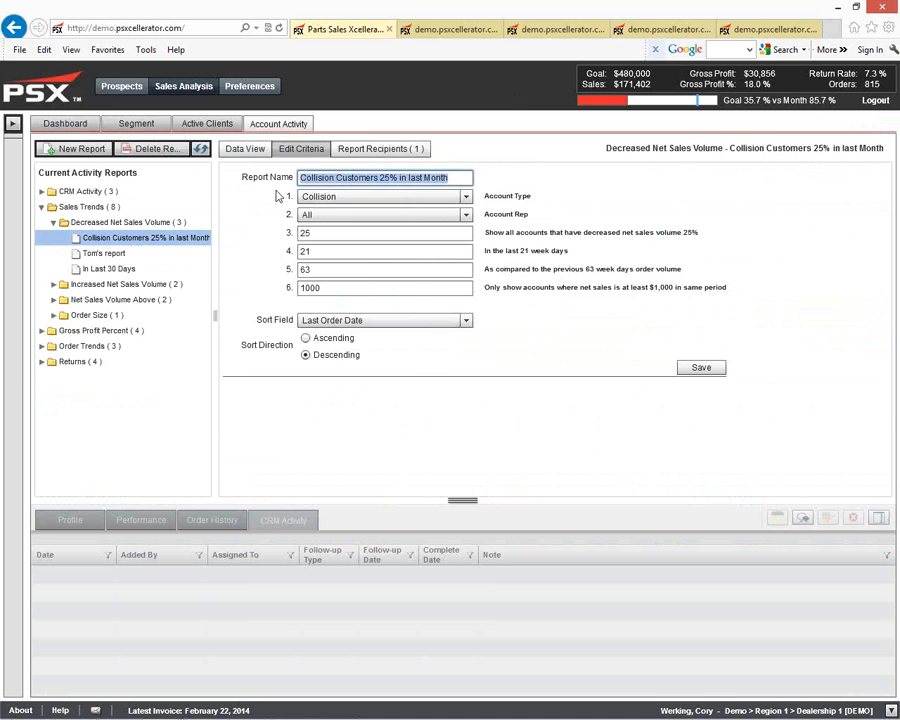
click(400, 197)
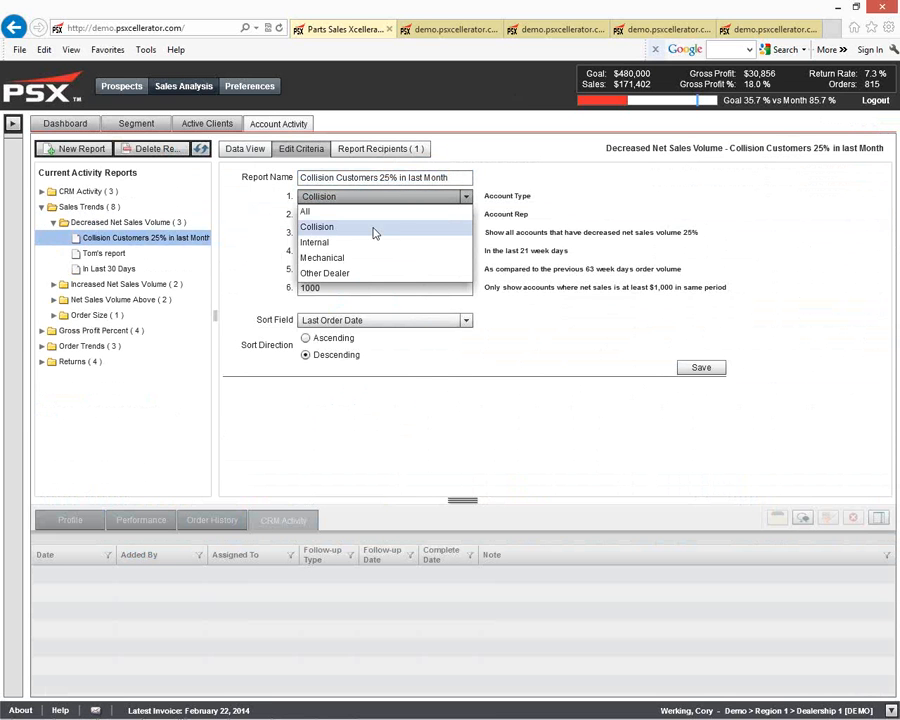
click(510, 214)
click(465, 215)
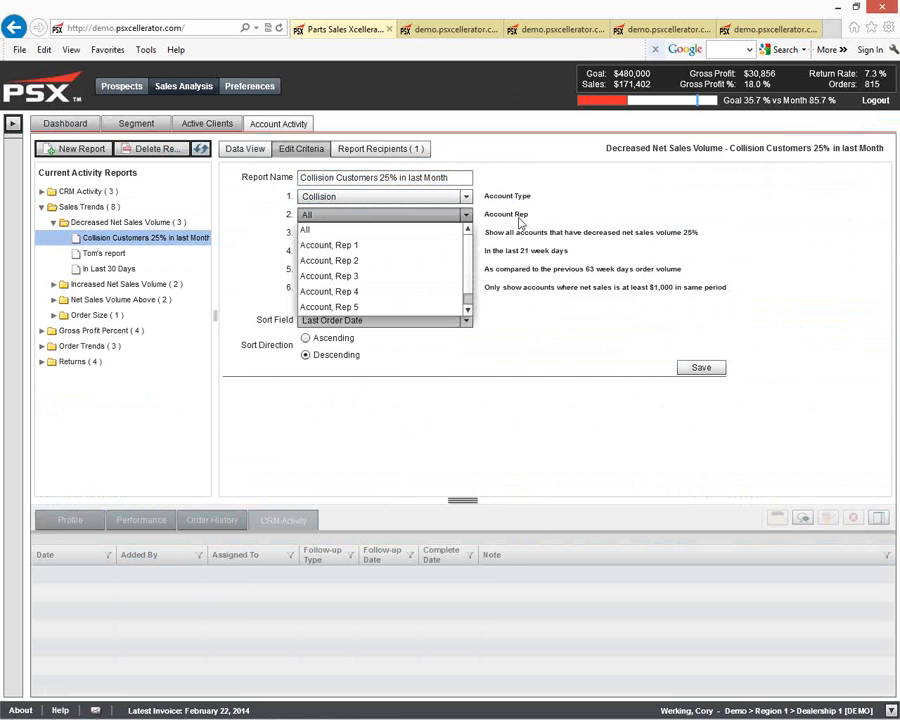
click(517, 218)
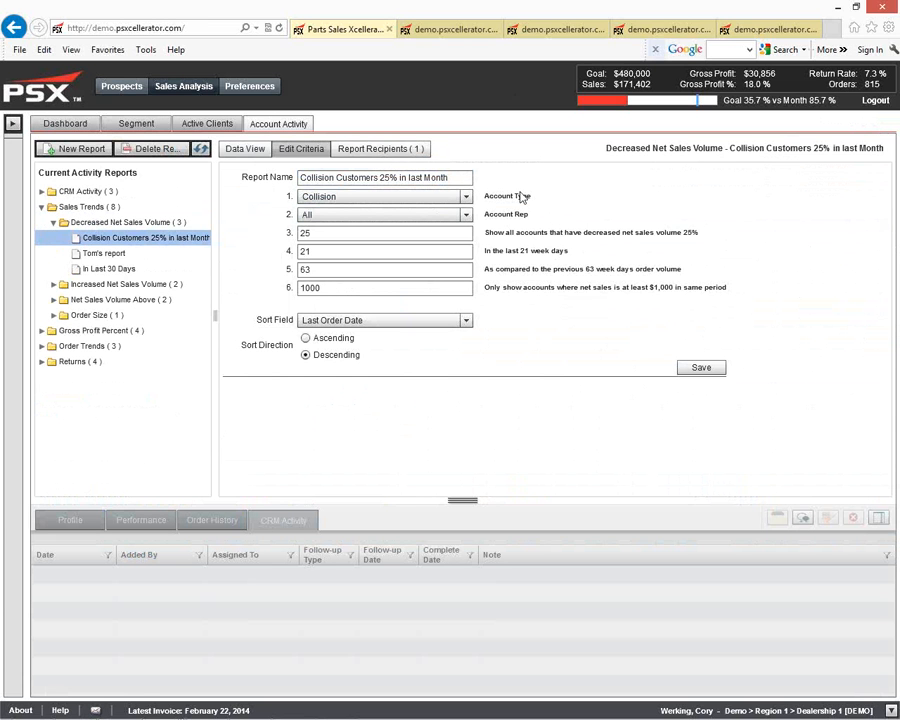
Step: Set the Wholesale Development recipient's report delivery frequency to Monday
click(396, 150)
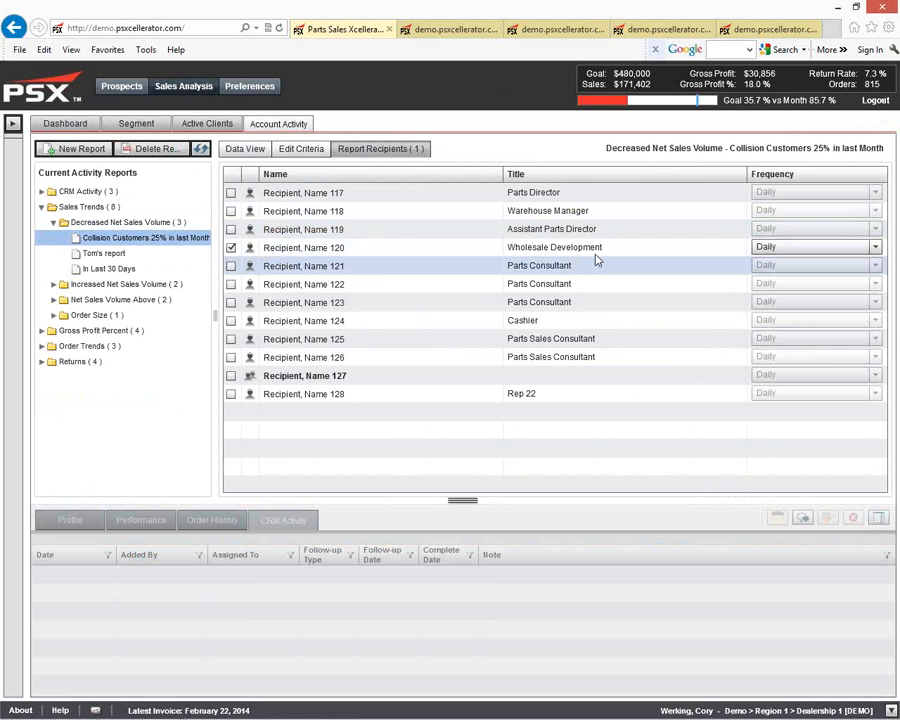
click(785, 247)
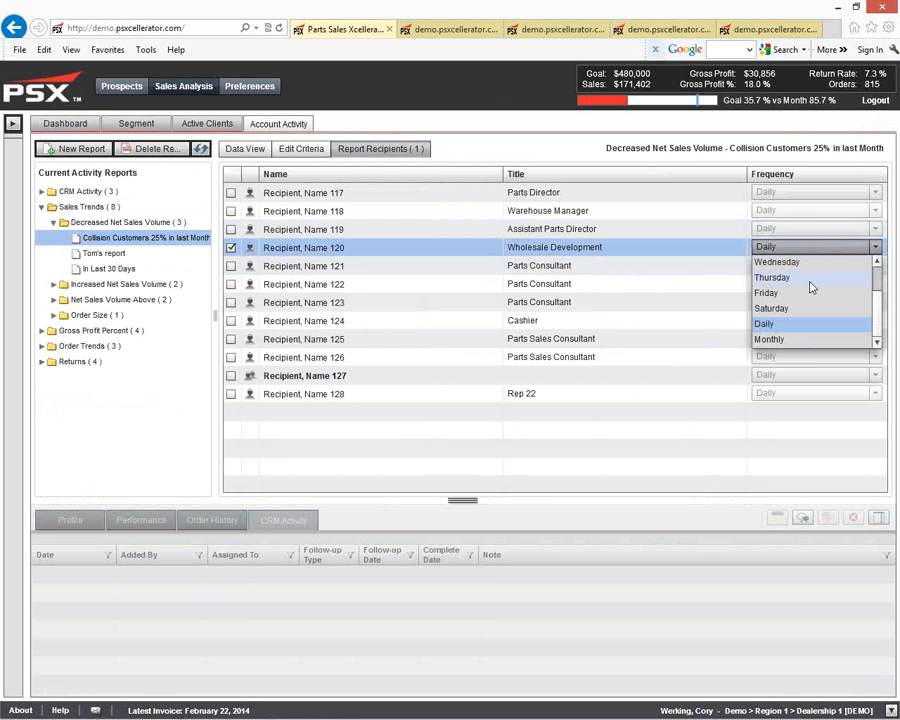
scroll(800, 288, up, 2)
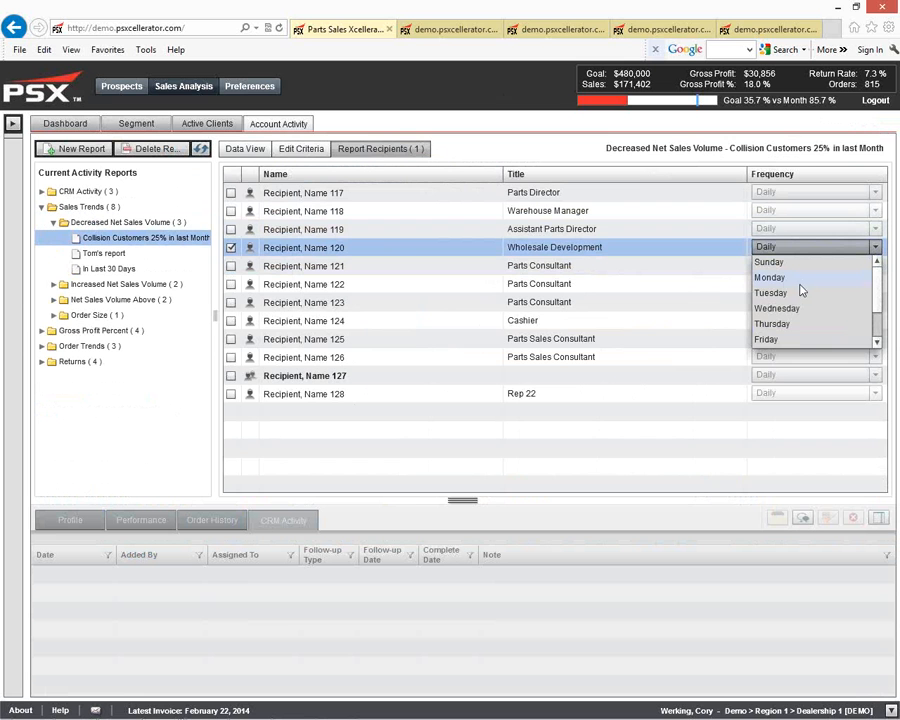
click(782, 281)
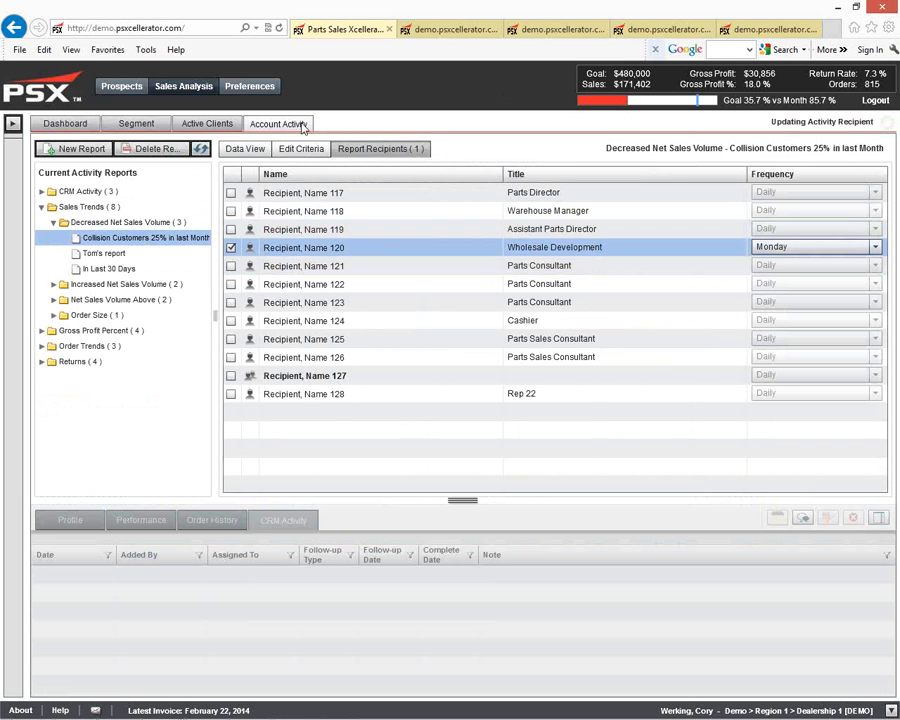
Step: View the report's result data and its criteria again
click(263, 152)
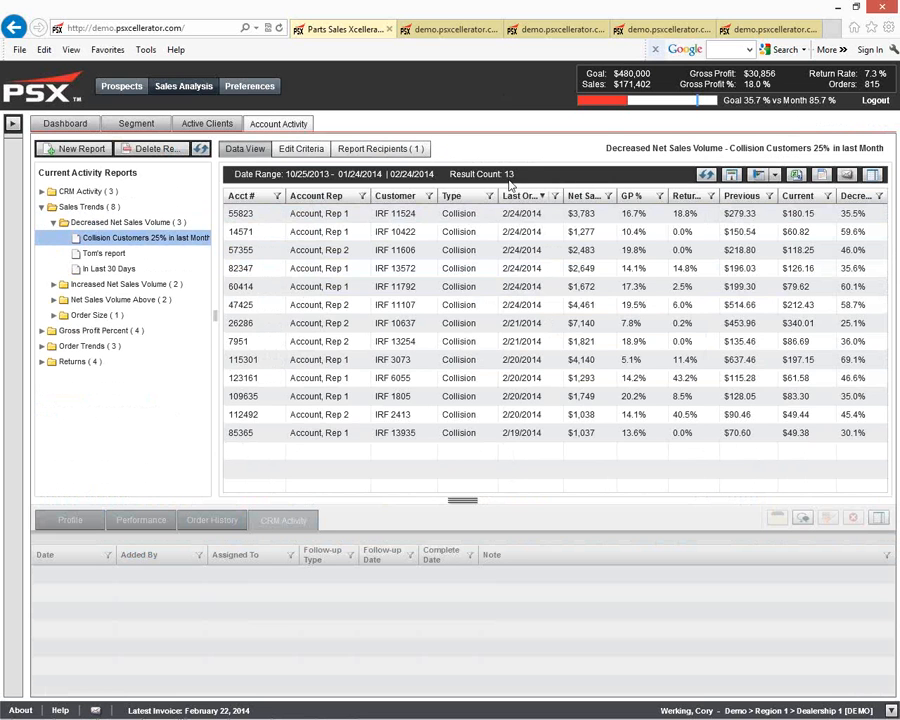
click(298, 158)
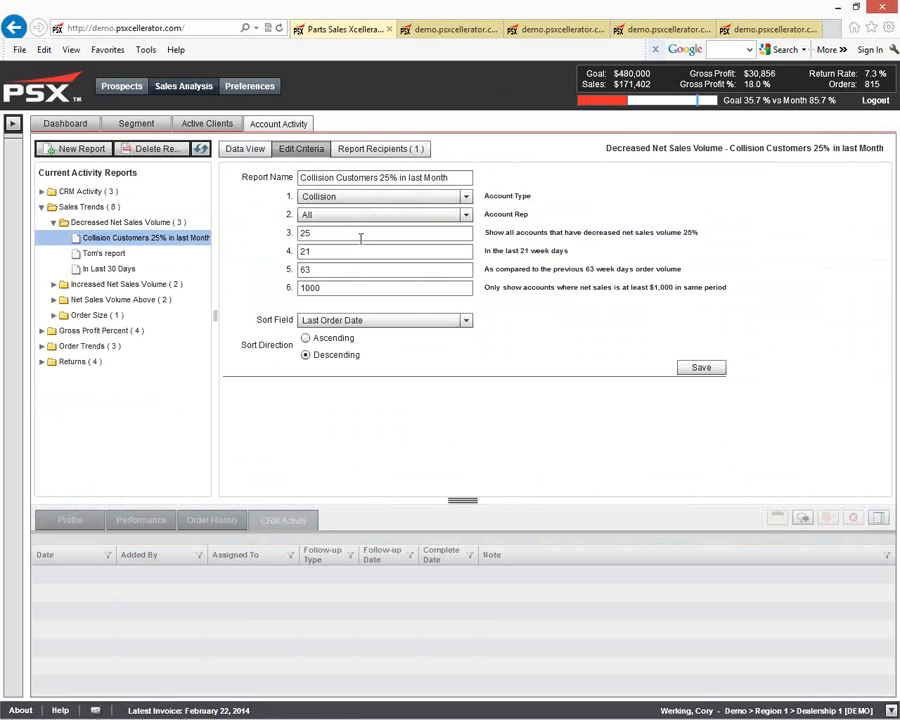
click(248, 150)
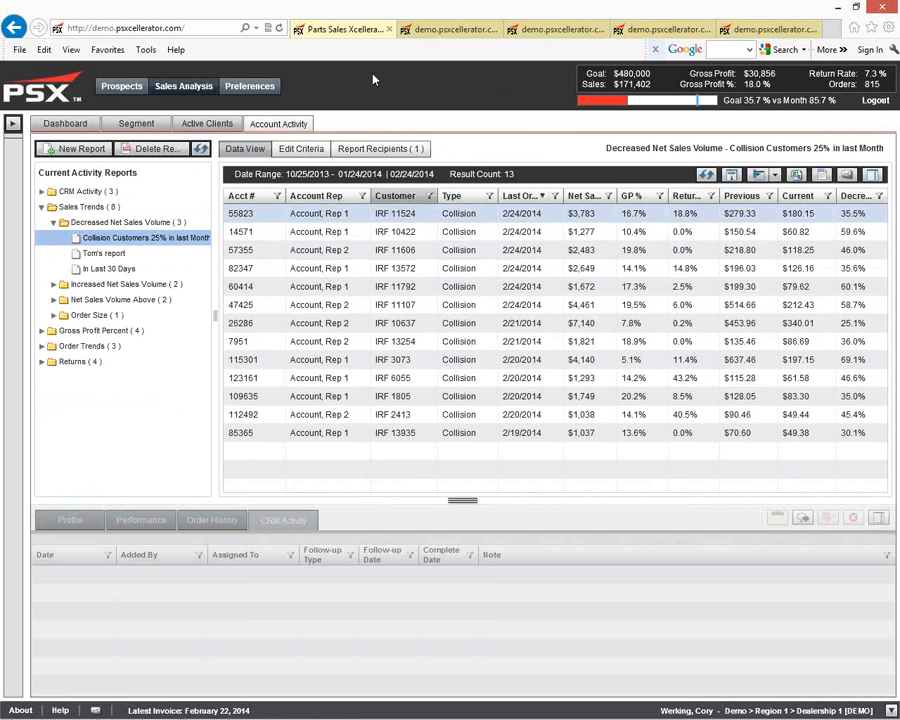
Step: Review the printable version of the report in the second browser tab, examining its criteria and results
click(437, 32)
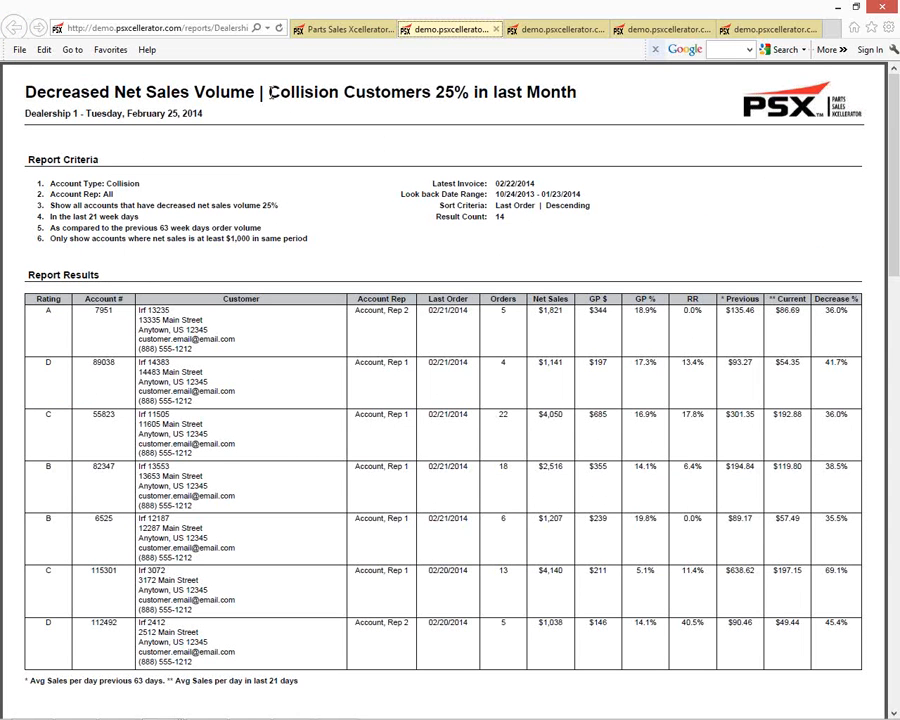
drag(268, 92, 521, 93)
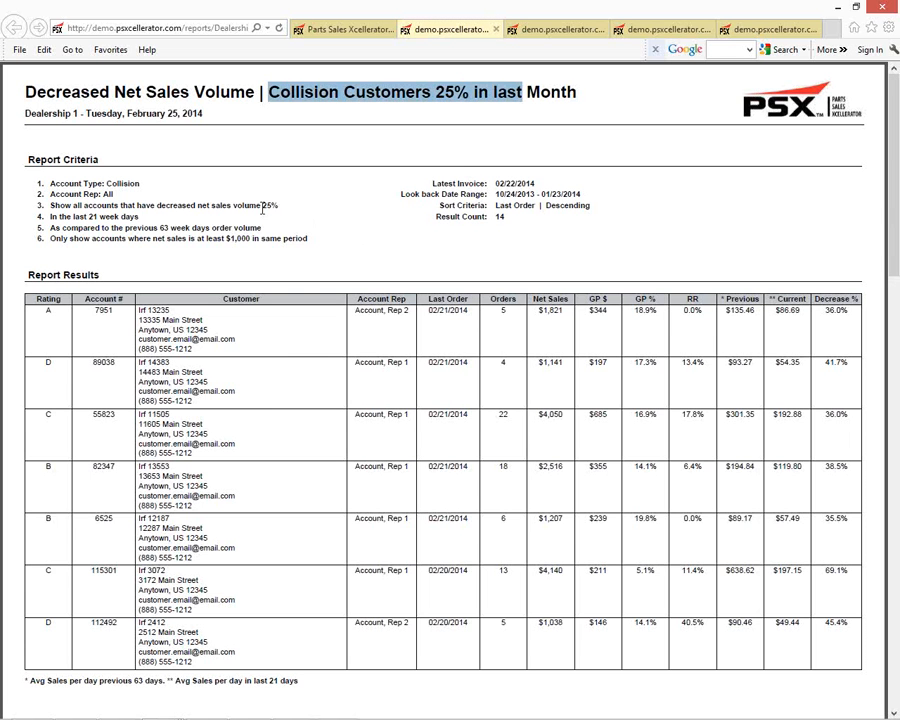
double_click(93, 217)
drag(123, 216, 139, 217)
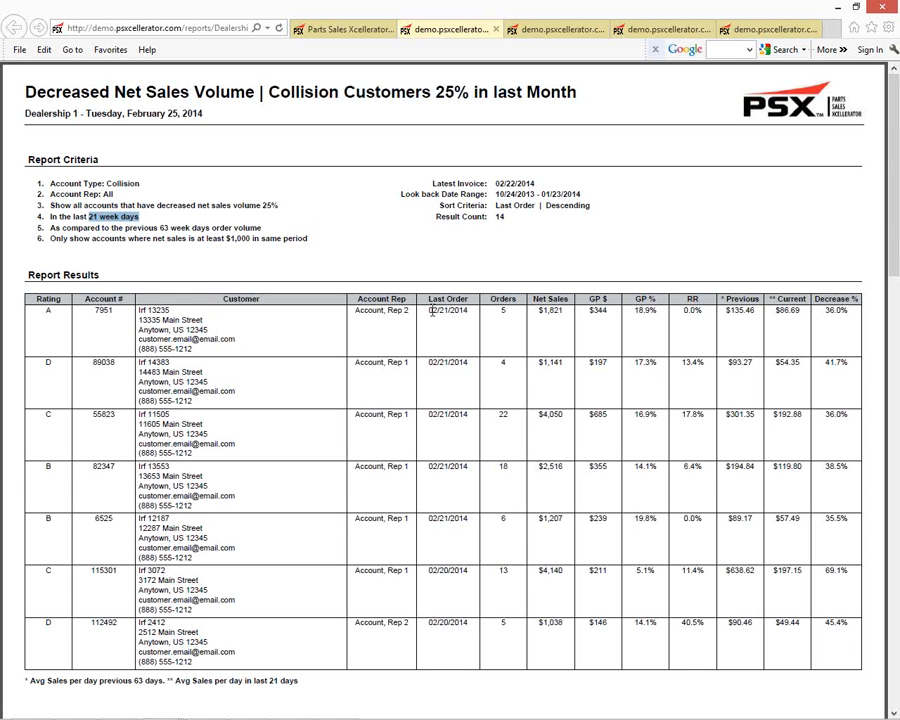
drag(826, 310, 850, 311)
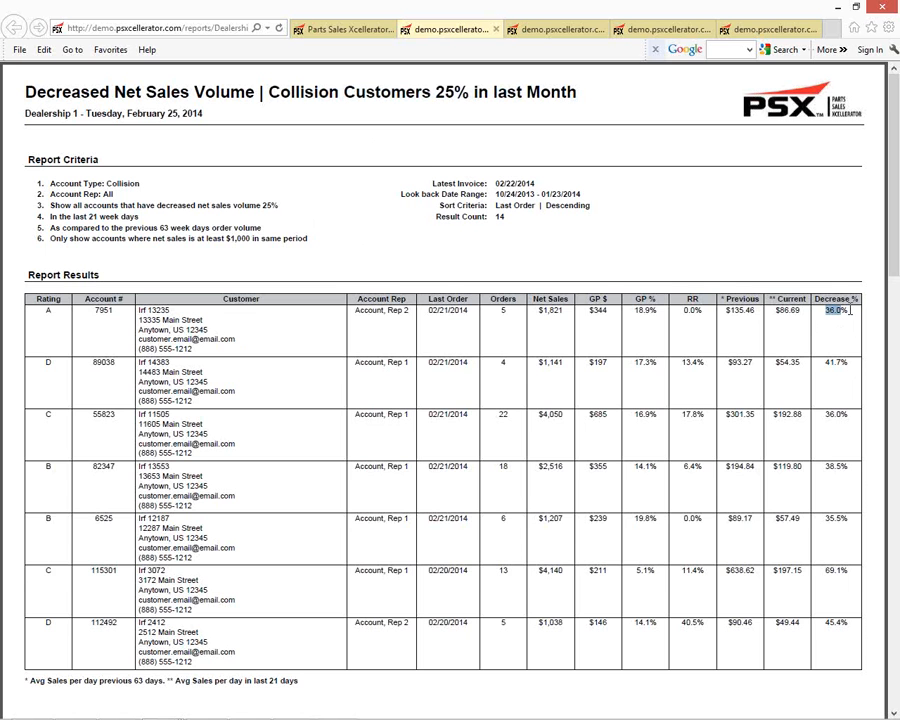
scroll(850, 311, down, 10)
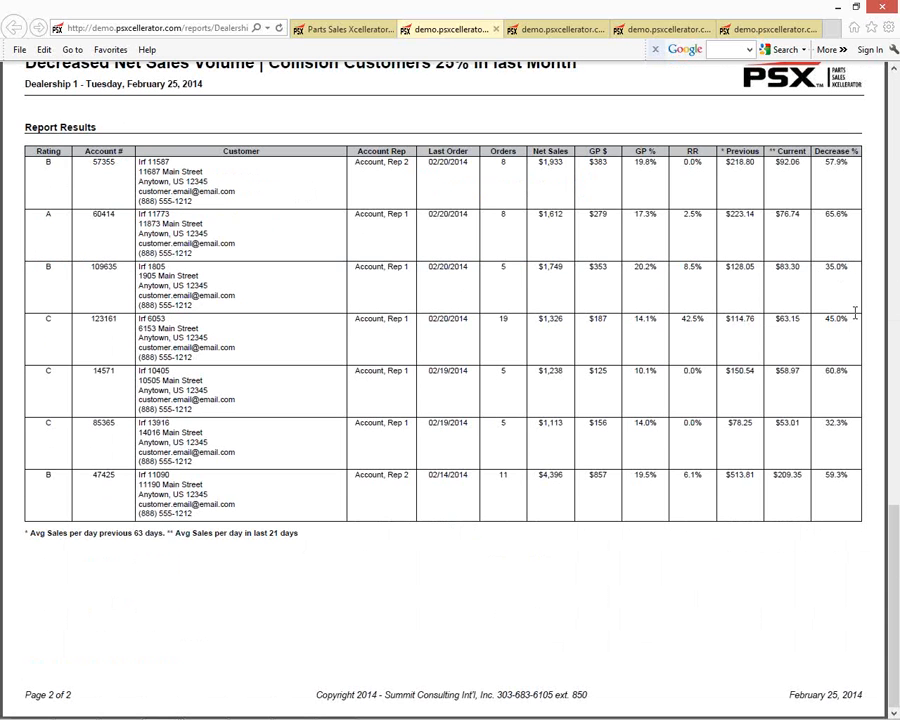
Step: Open the criteria of the Over Two Weeks - Toyota report under Order Trends > Last Order Date
click(335, 31)
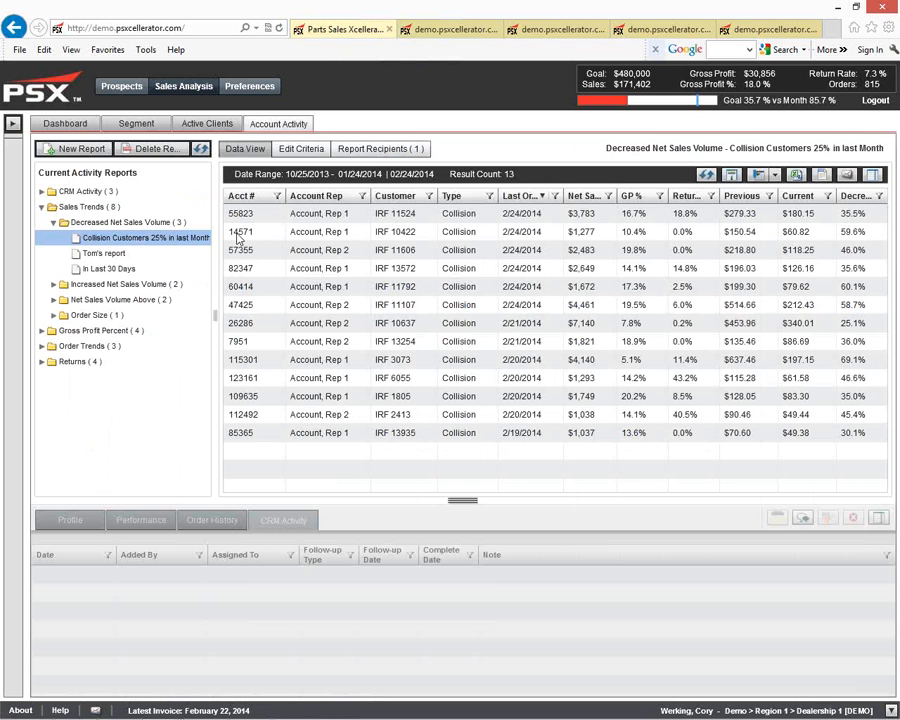
click(116, 345)
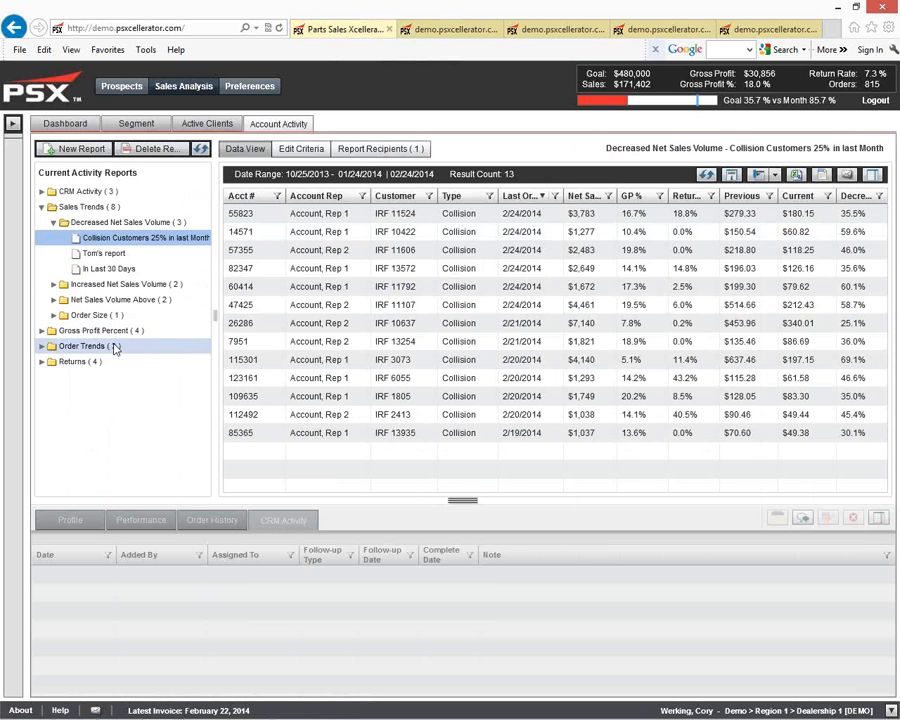
click(127, 392)
click(313, 150)
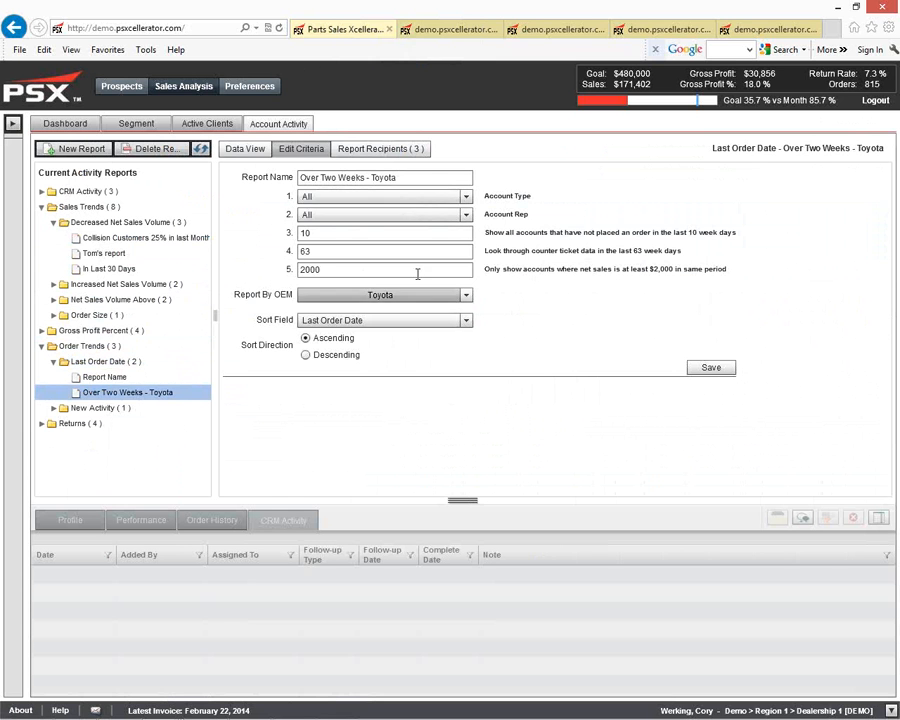
Step: Review the account type options and the OEM category selection for this report
click(465, 200)
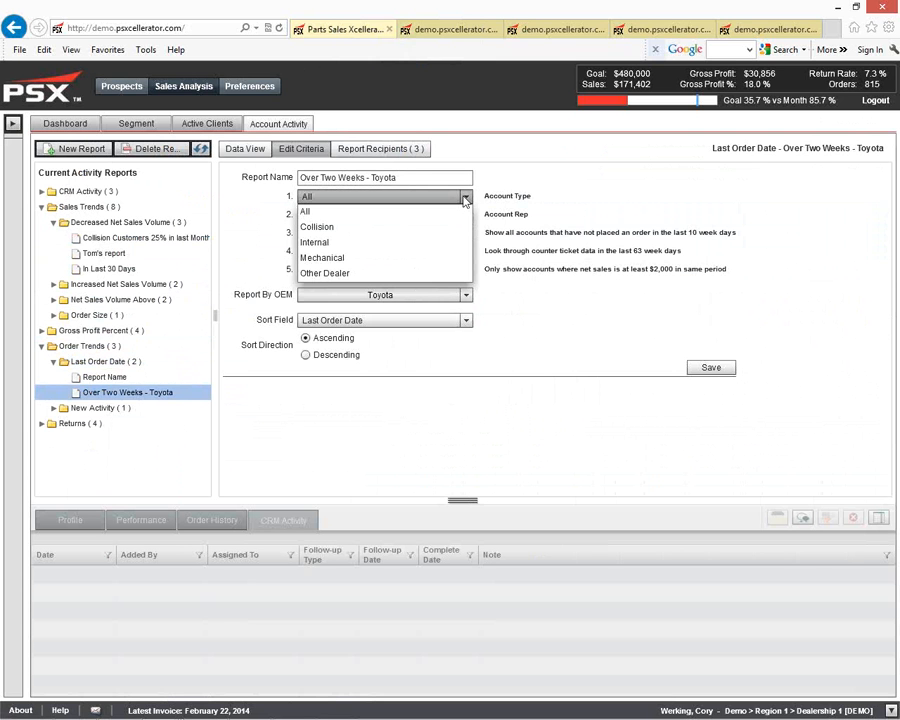
click(526, 200)
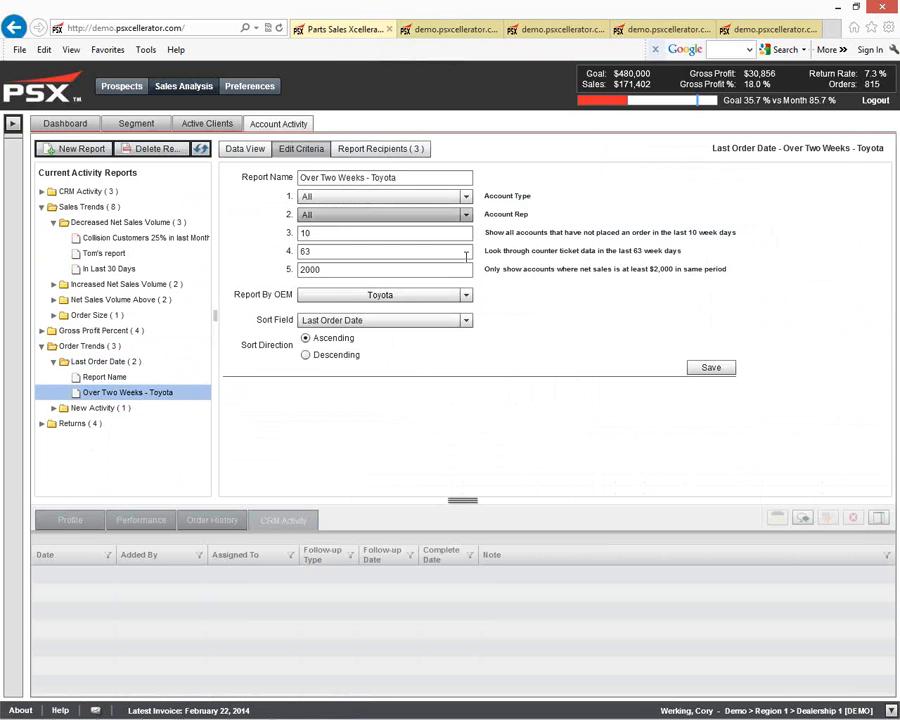
click(463, 297)
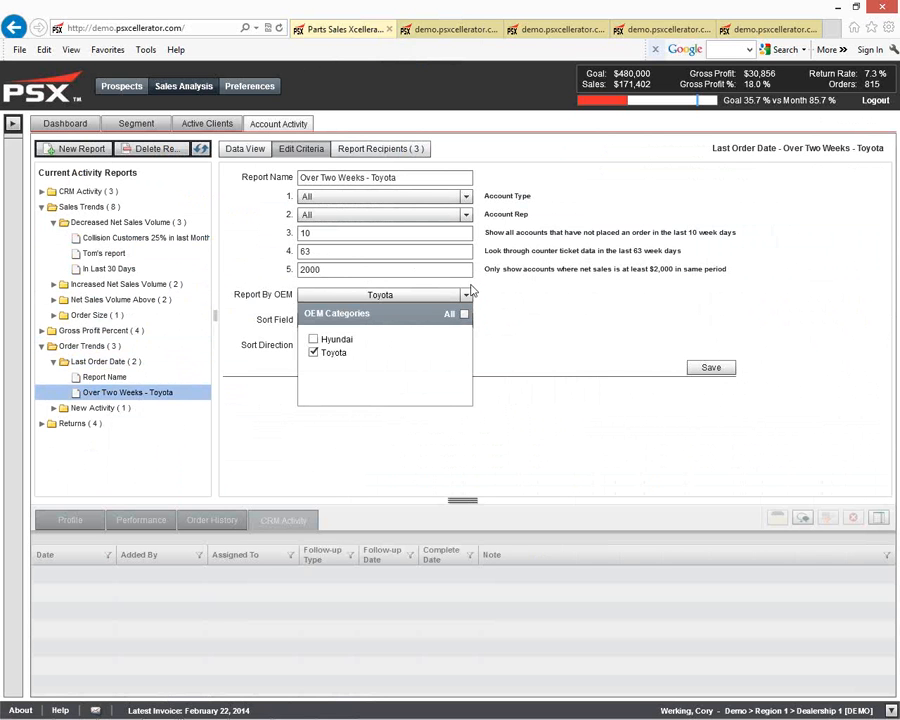
click(512, 281)
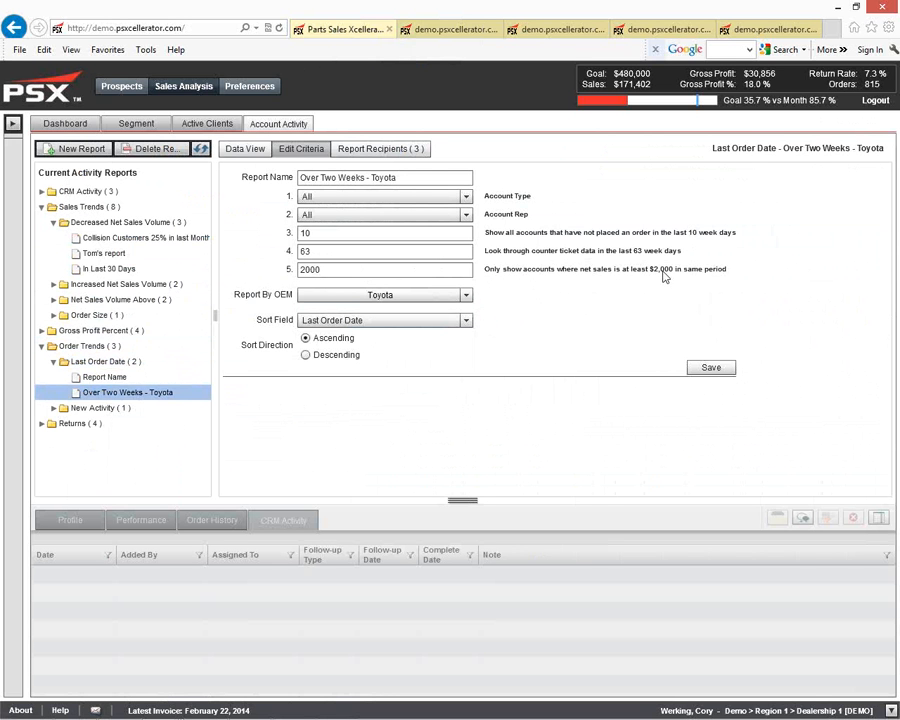
Step: View the report's recipients and its result data
click(405, 151)
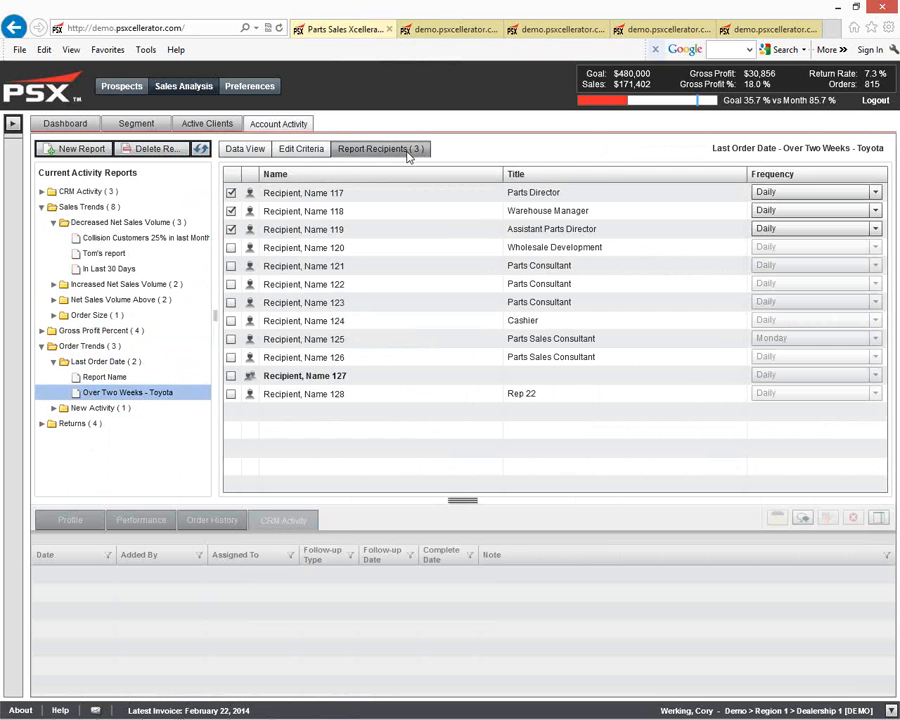
click(245, 150)
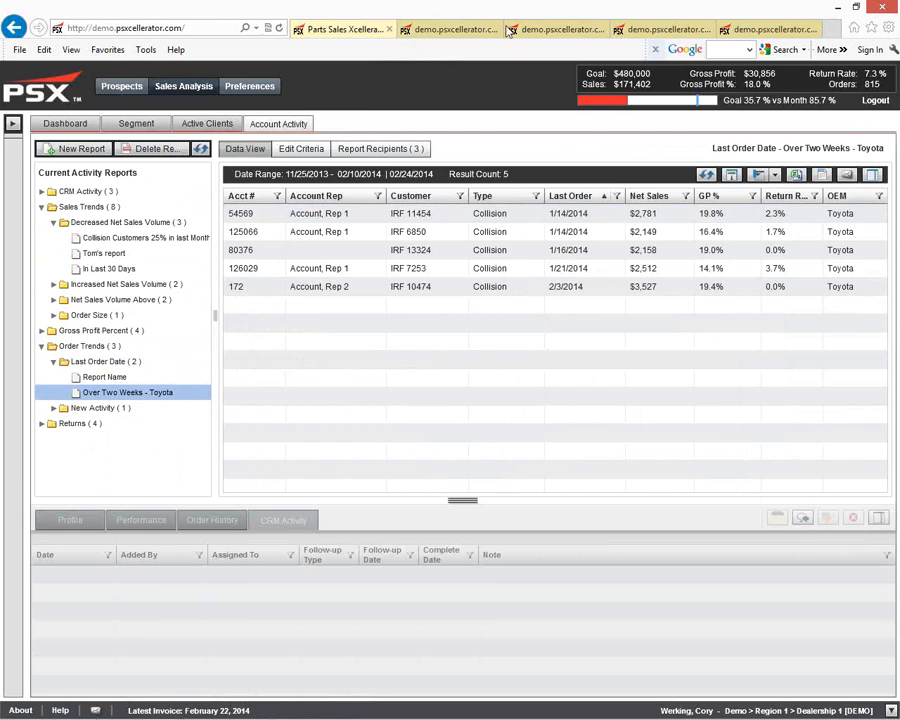
Step: Review the printable Over Two Weeks - Toyota report in the third browser tab, examining its last order dates
click(553, 29)
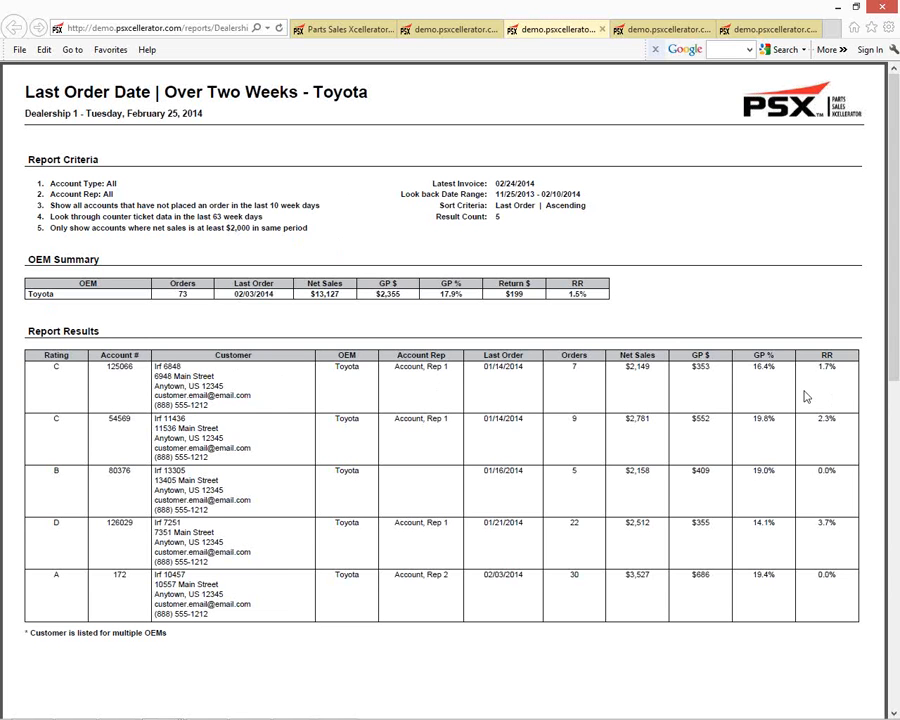
drag(483, 366, 523, 366)
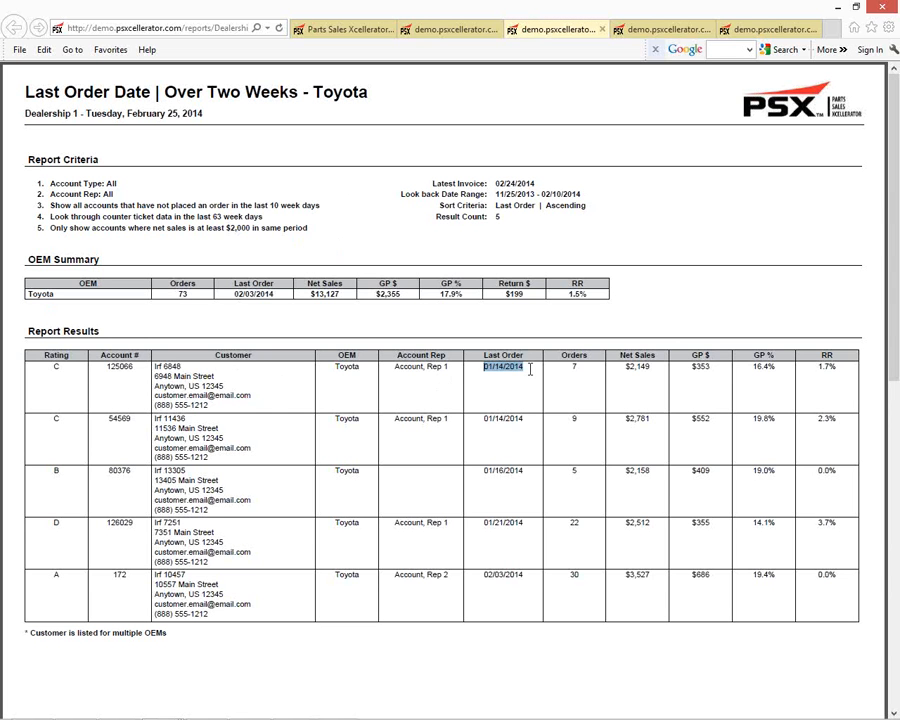
drag(484, 420, 526, 420)
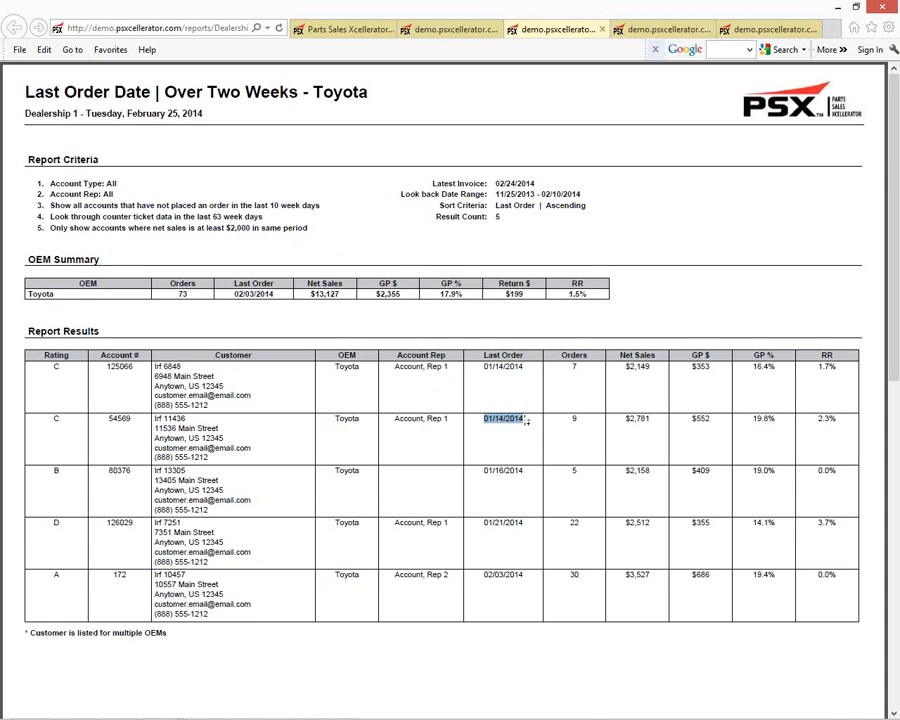
scroll(524, 422, down, 1)
Step: Change the report's OEM filter to Hyundai instead of Toyota
click(338, 31)
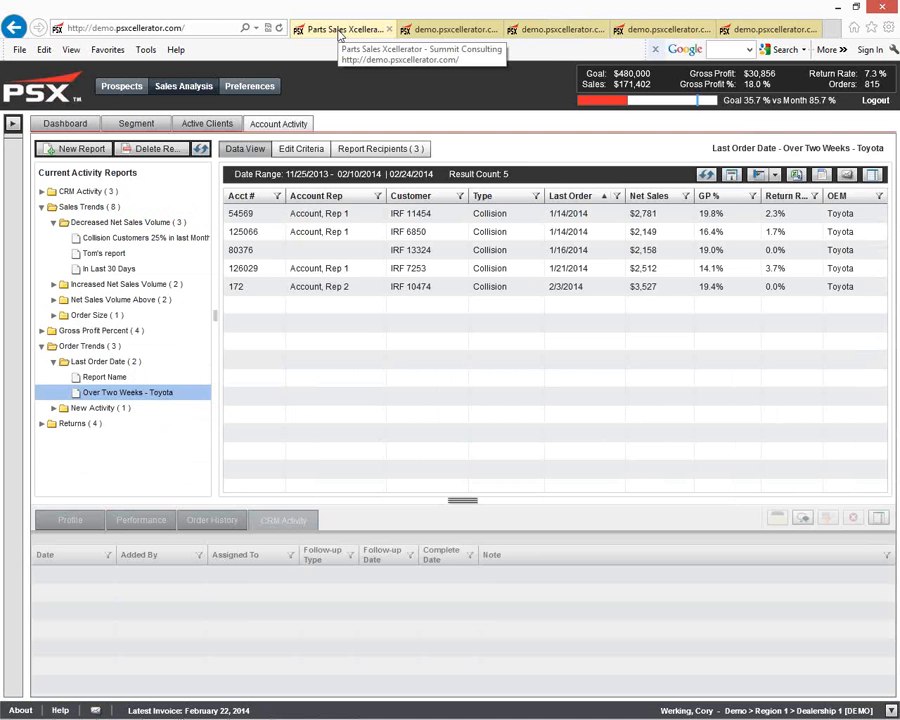
click(305, 152)
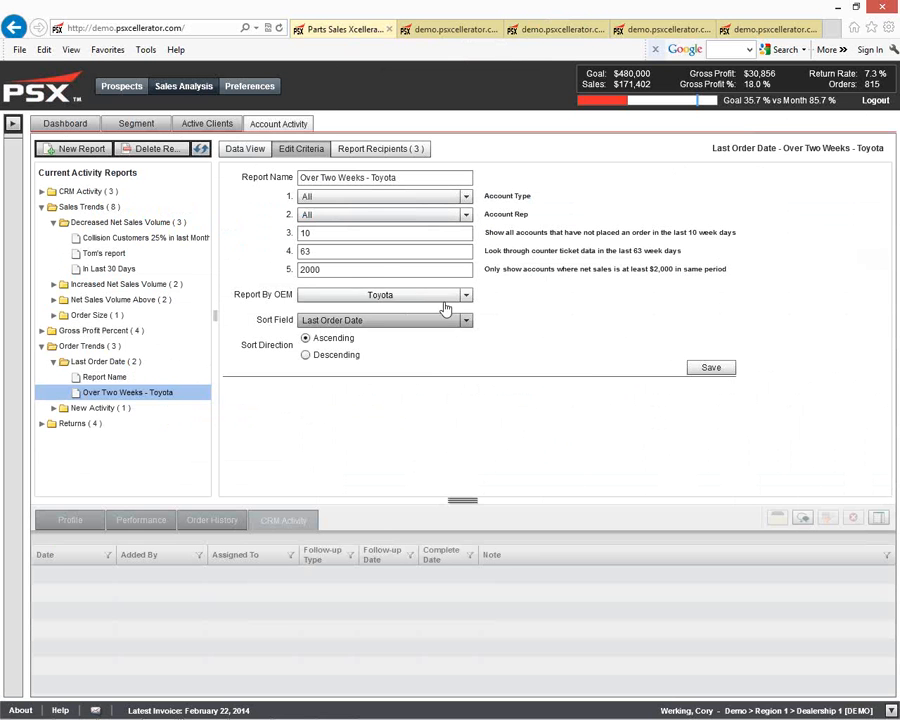
click(464, 295)
click(313, 339)
click(313, 352)
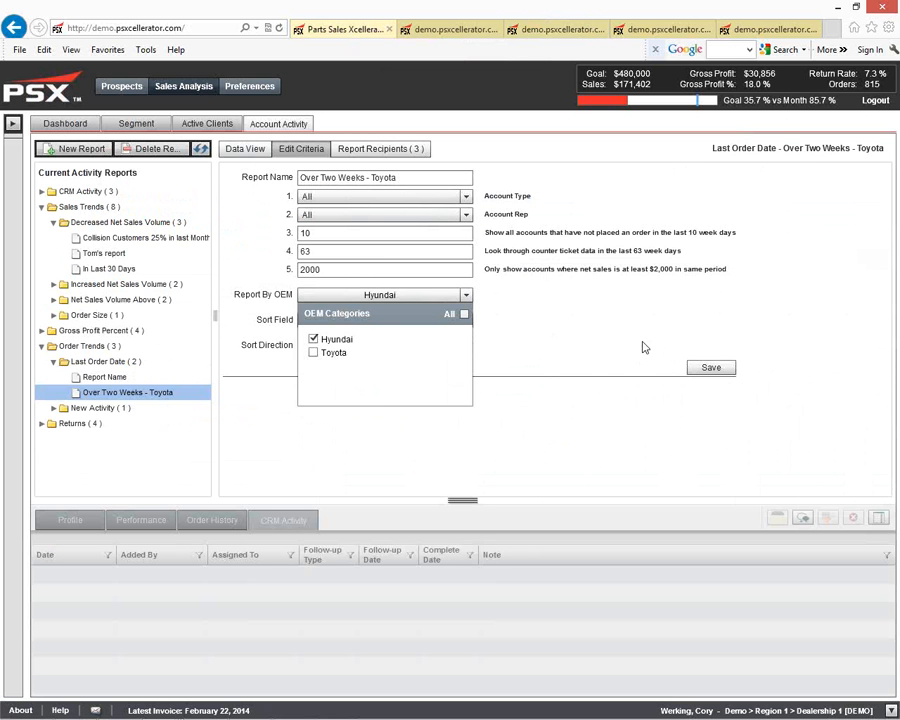
Step: Lower the minimum net sales criterion to 1000, save the report, and view its updated results
click(343, 286)
double_click(302, 270)
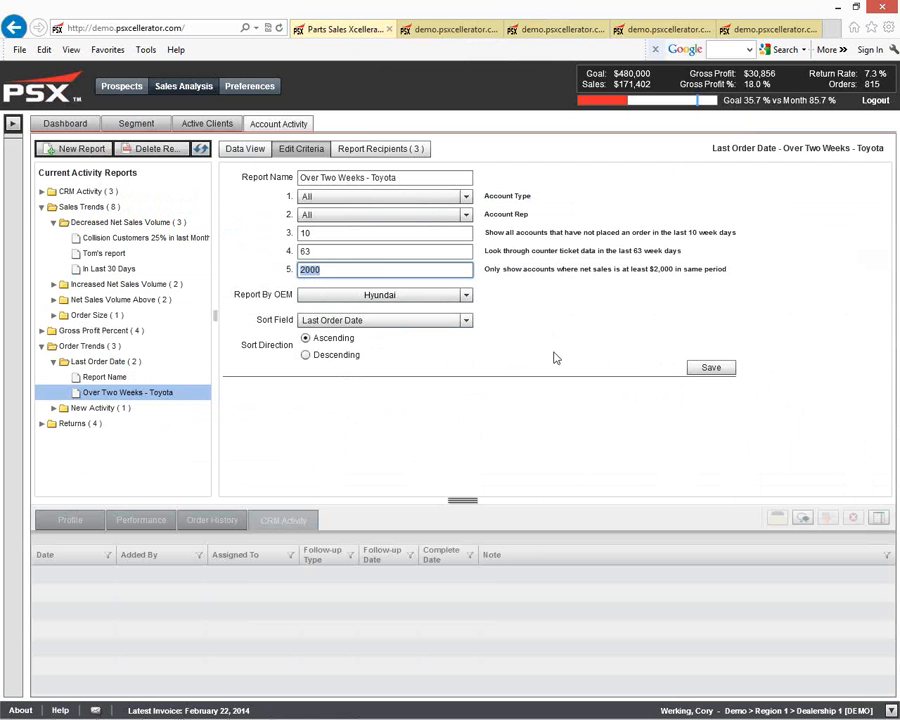
text(1000)
click(706, 368)
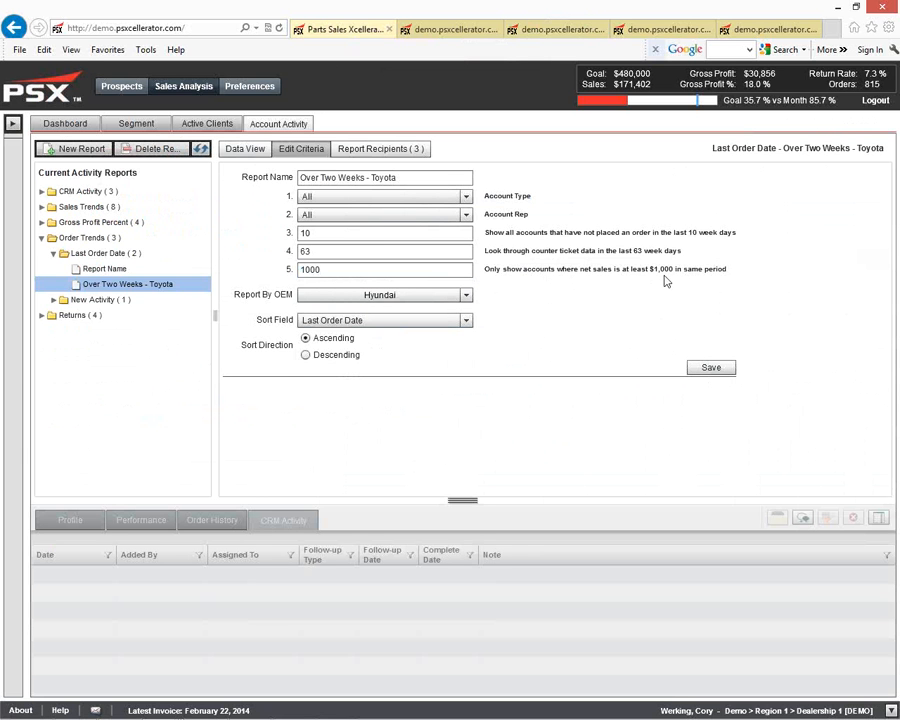
click(243, 150)
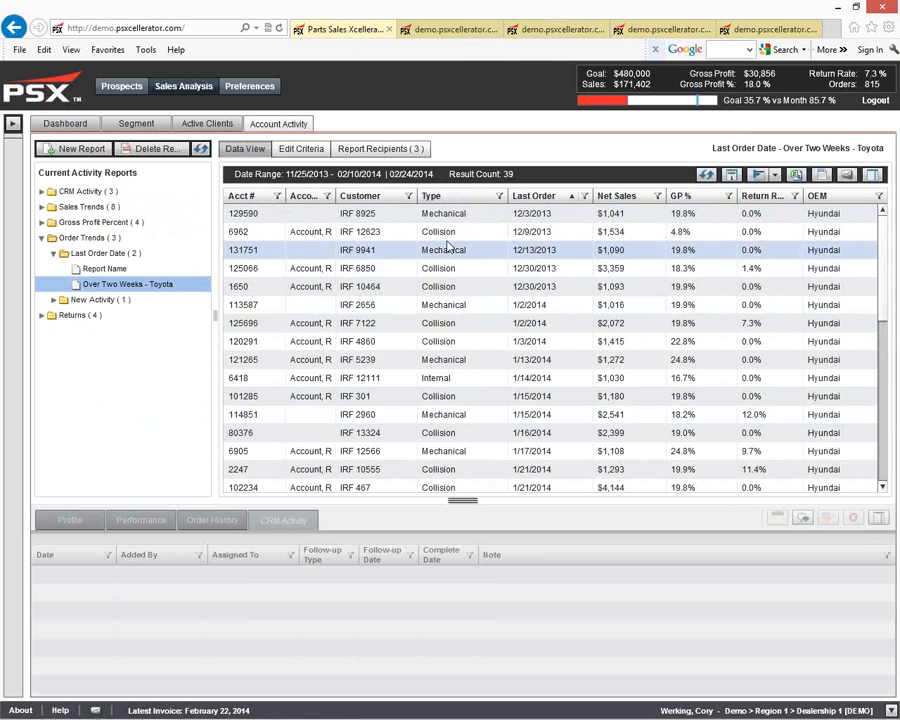
Step: Open the New customer Last week report's criteria and review its account type, account rep, week ranges and OEM options
click(142, 302)
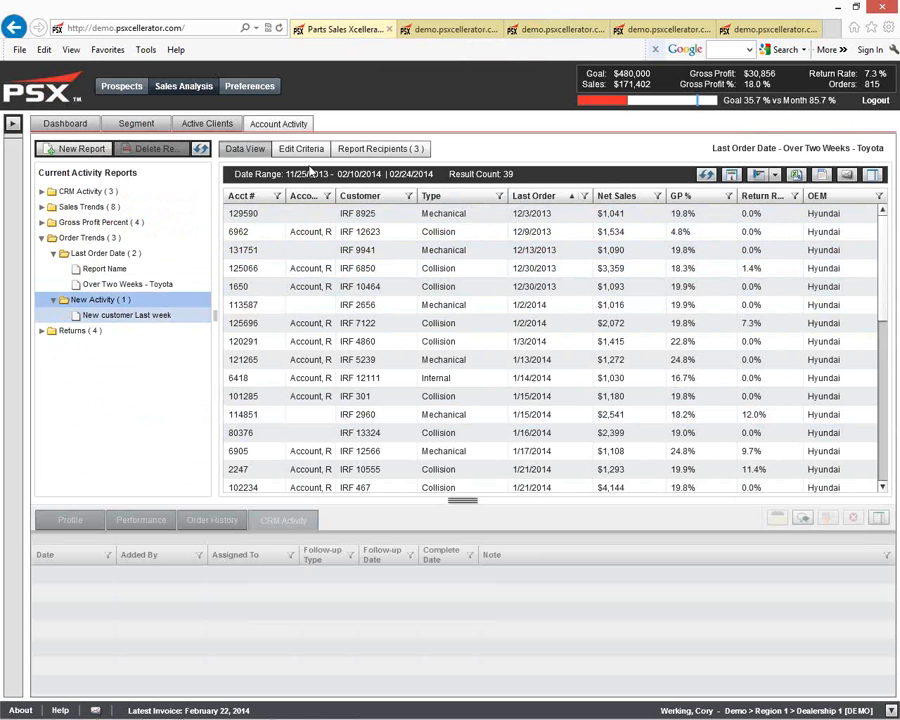
click(310, 152)
click(148, 316)
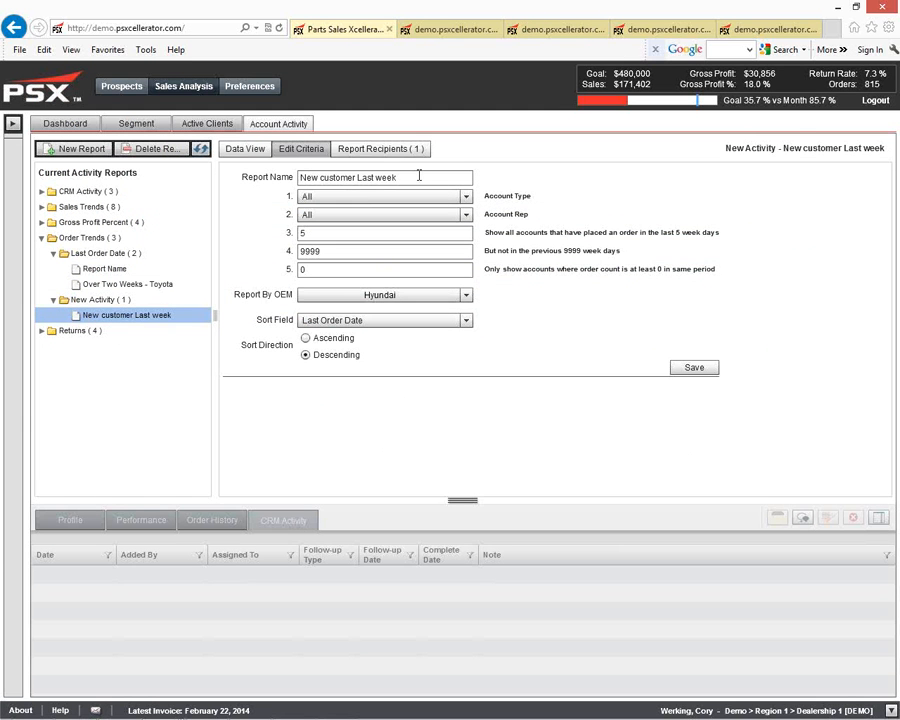
triple_click(419, 176)
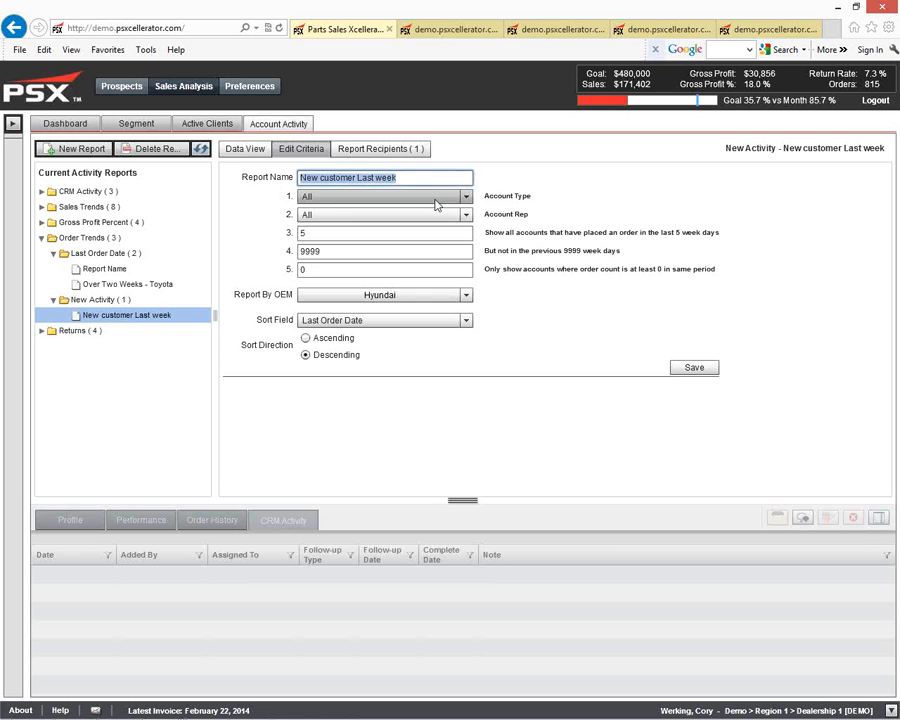
click(465, 198)
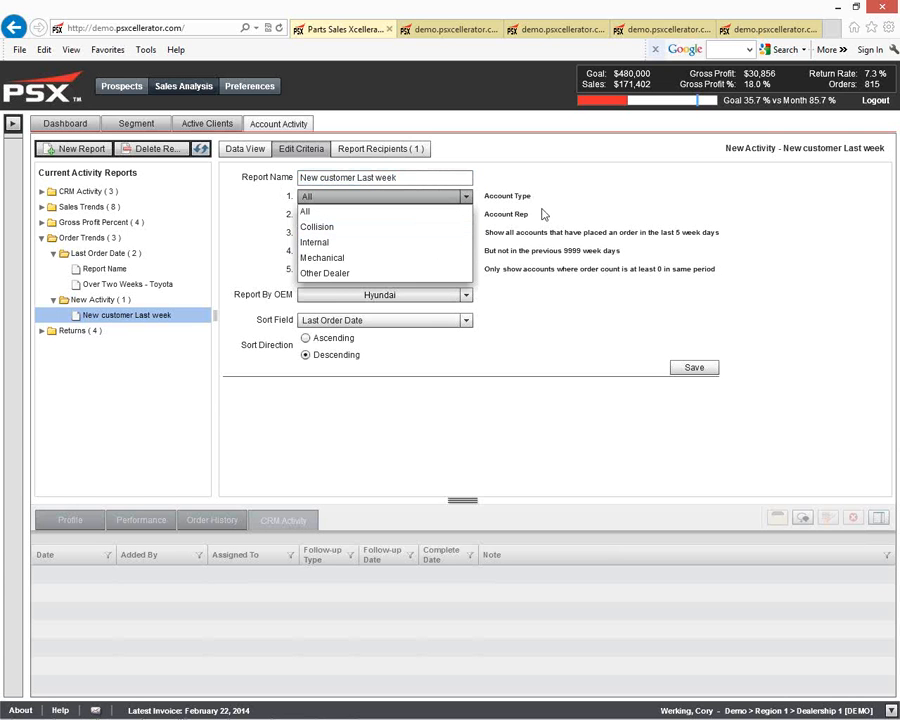
click(464, 212)
click(465, 216)
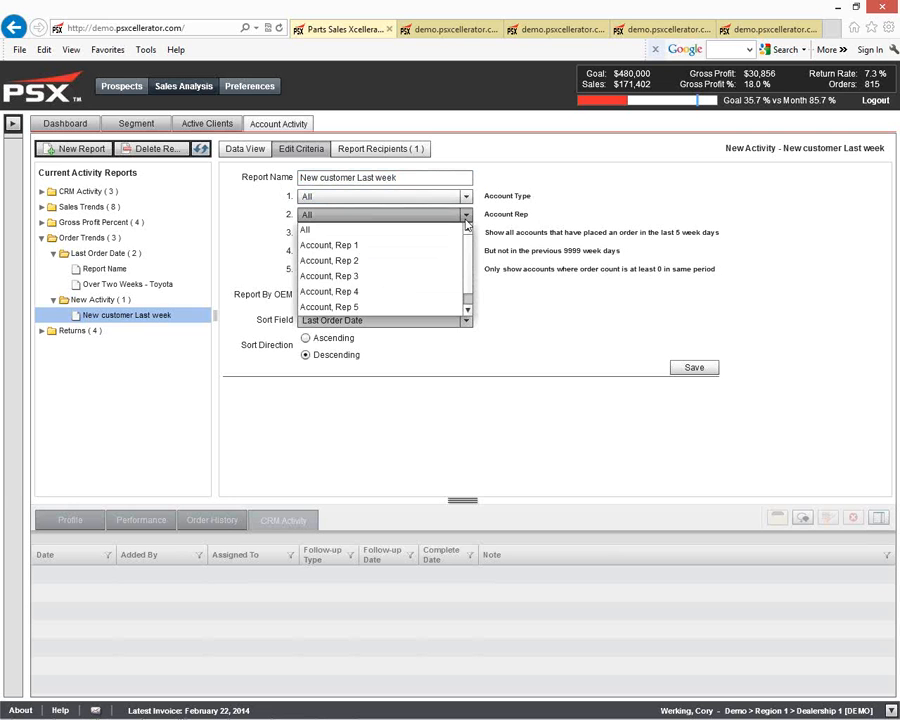
scroll(469, 236, down, 1)
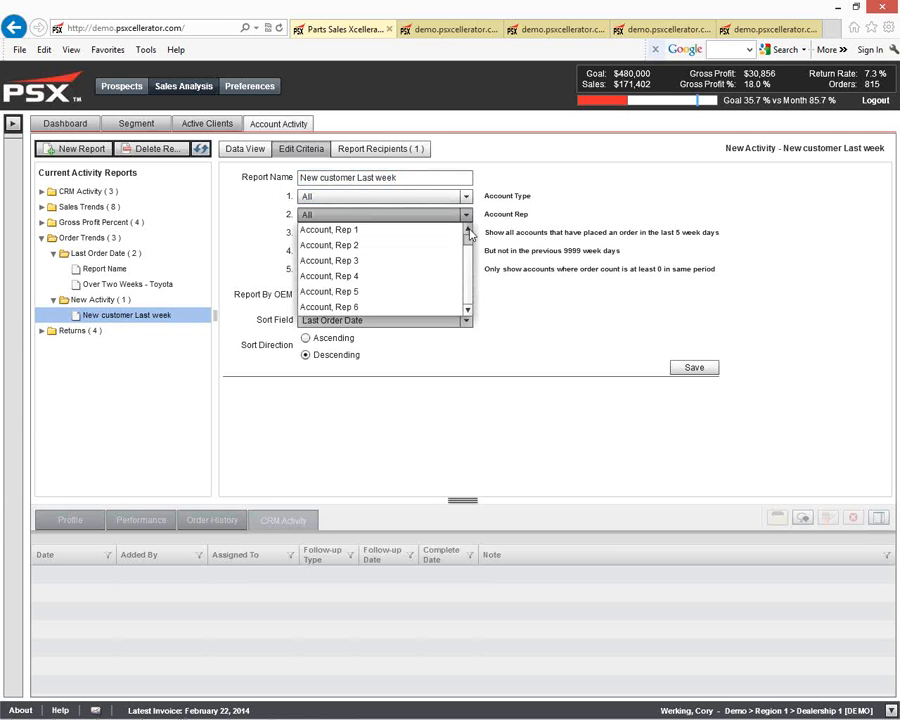
click(538, 221)
click(360, 232)
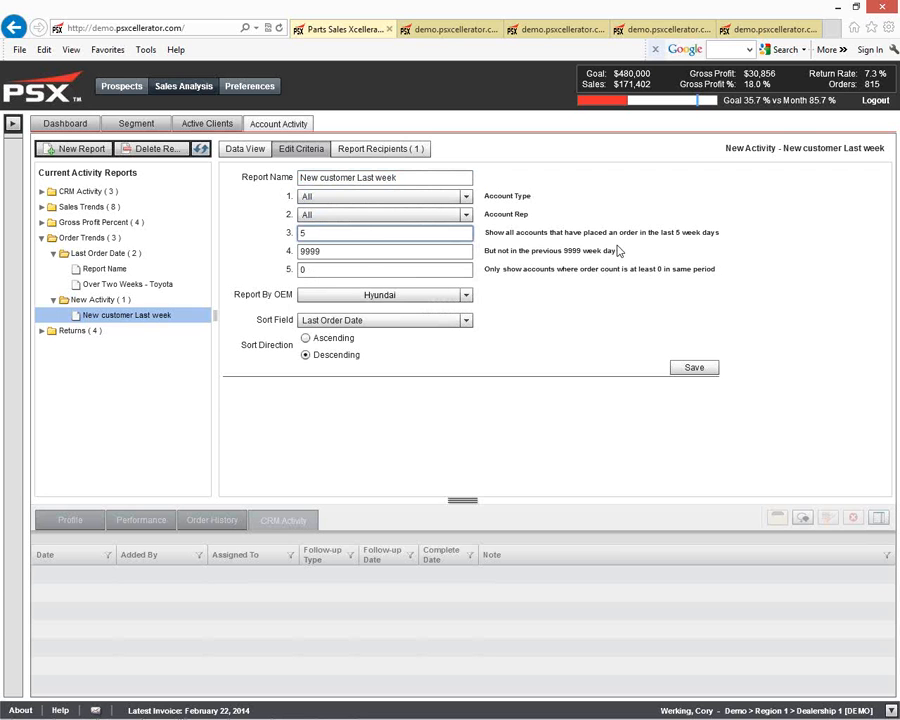
click(422, 251)
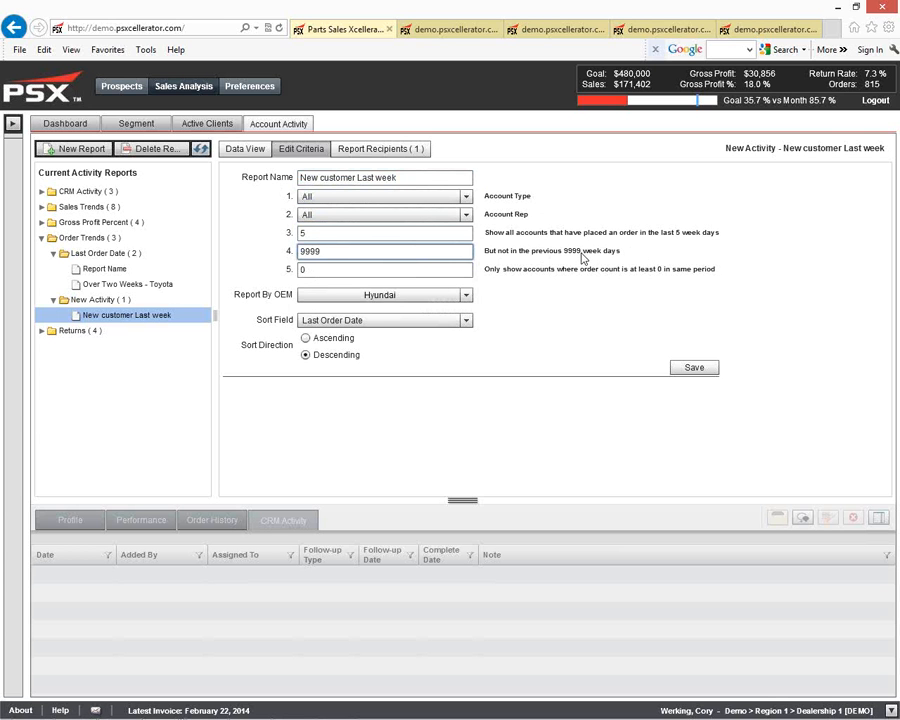
click(462, 267)
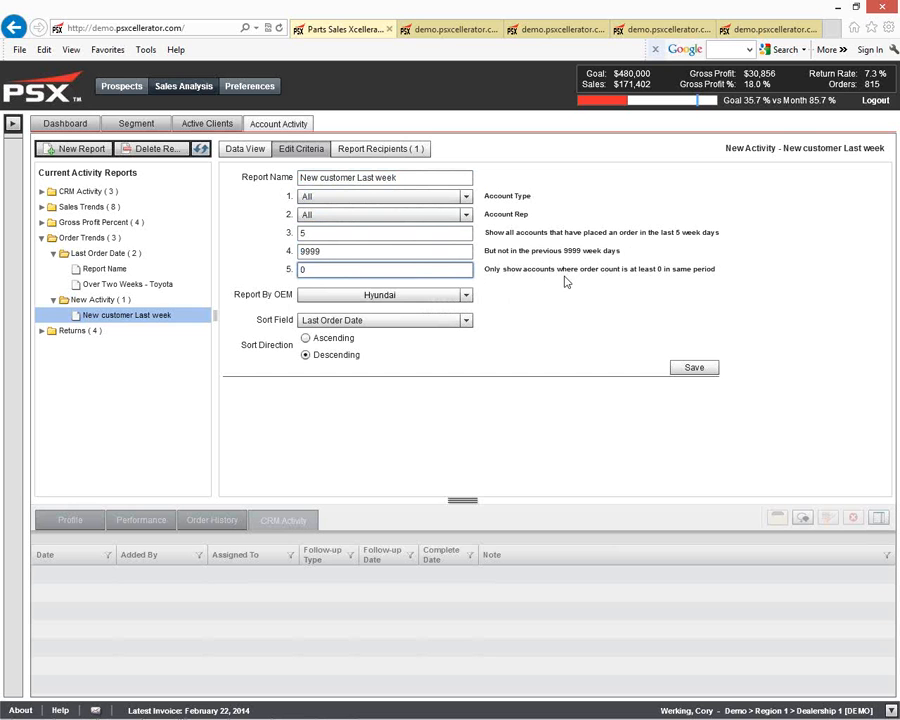
click(466, 296)
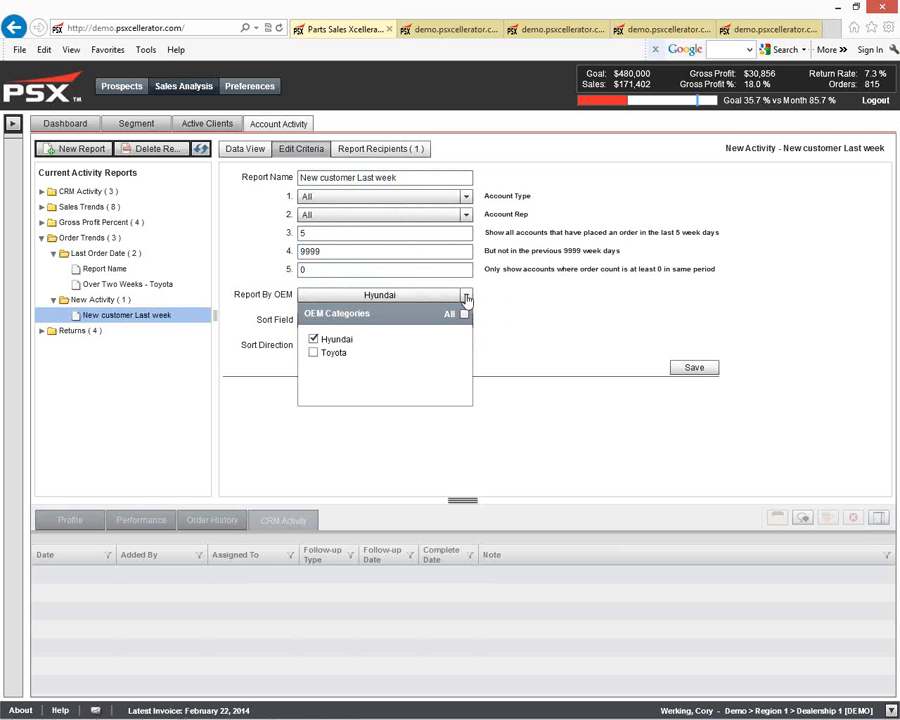
click(519, 300)
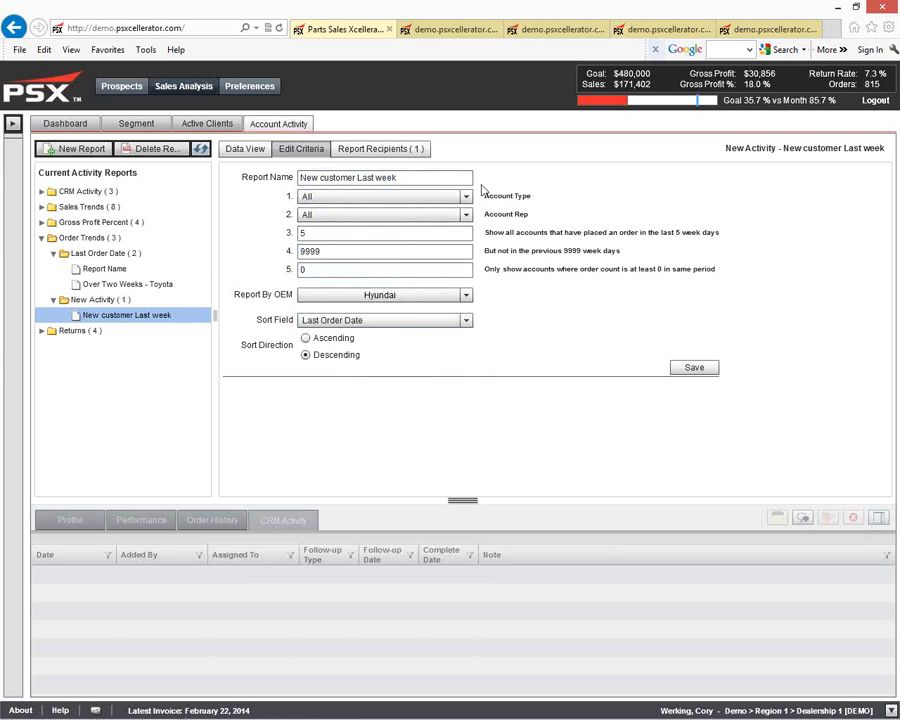
Step: View the New customer Last week results, the order history of selected accounts, and its printable version in another tab
click(246, 149)
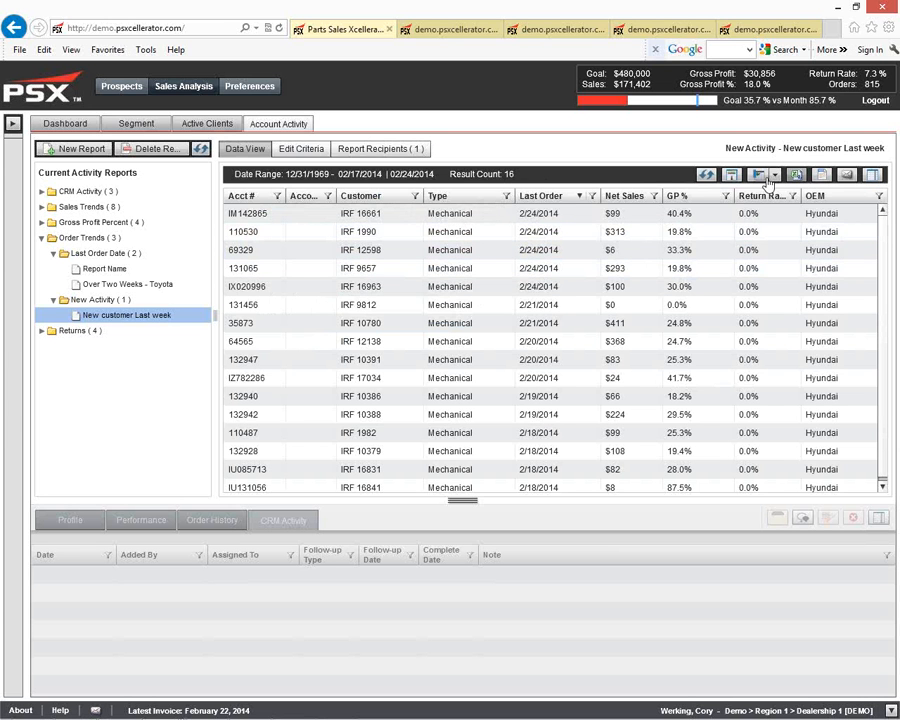
click(478, 250)
click(377, 232)
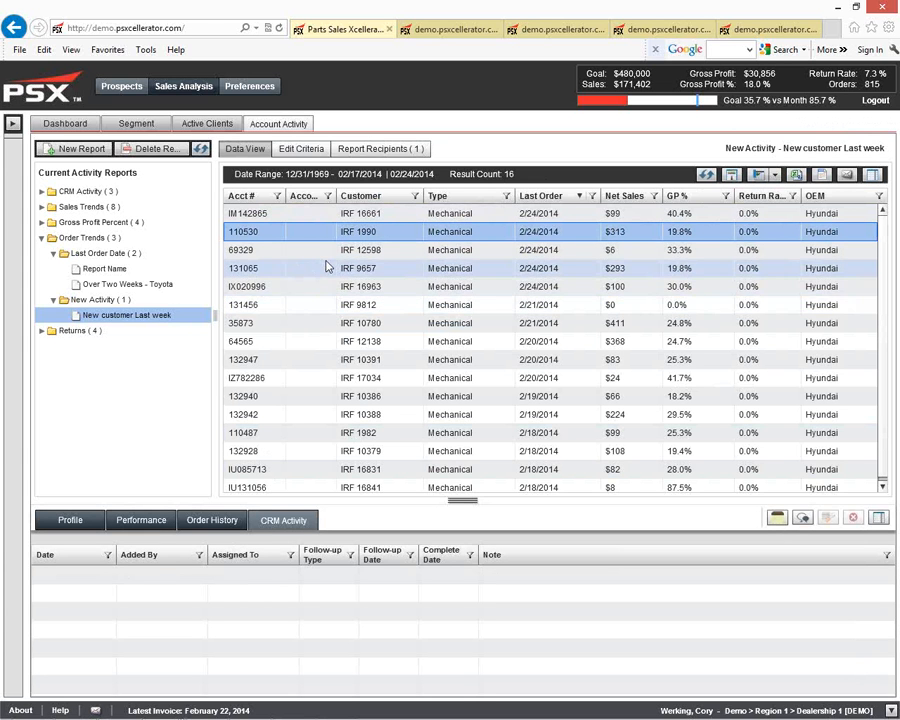
click(224, 530)
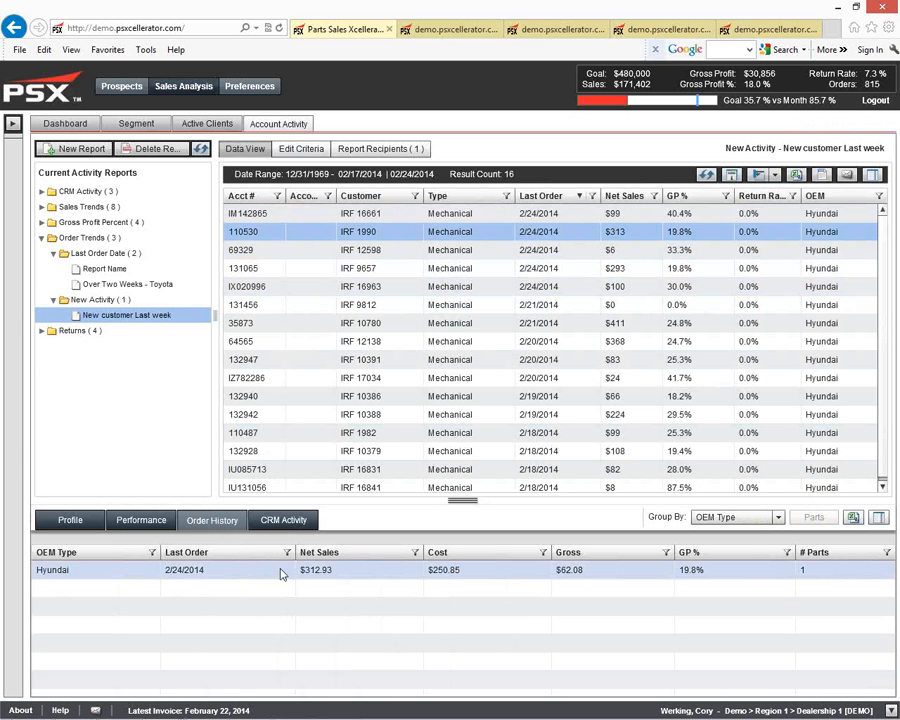
click(487, 272)
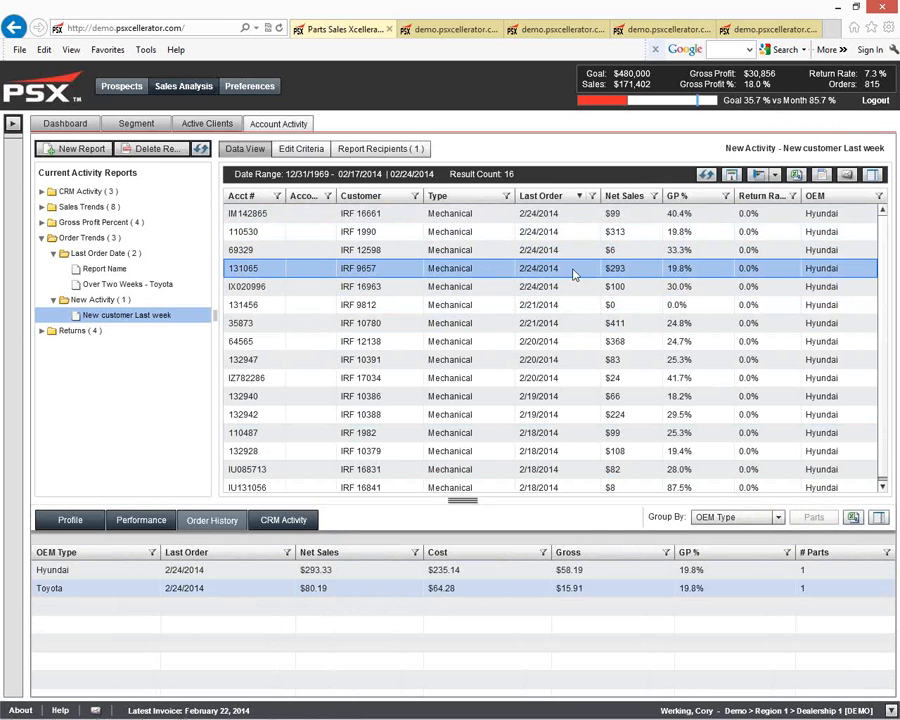
click(678, 32)
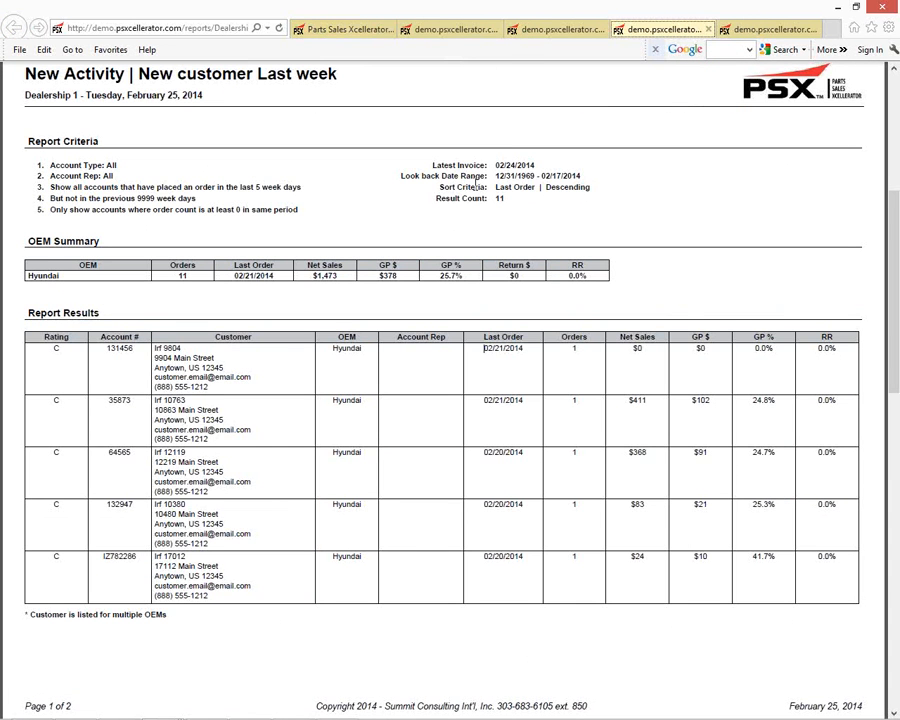
click(368, 30)
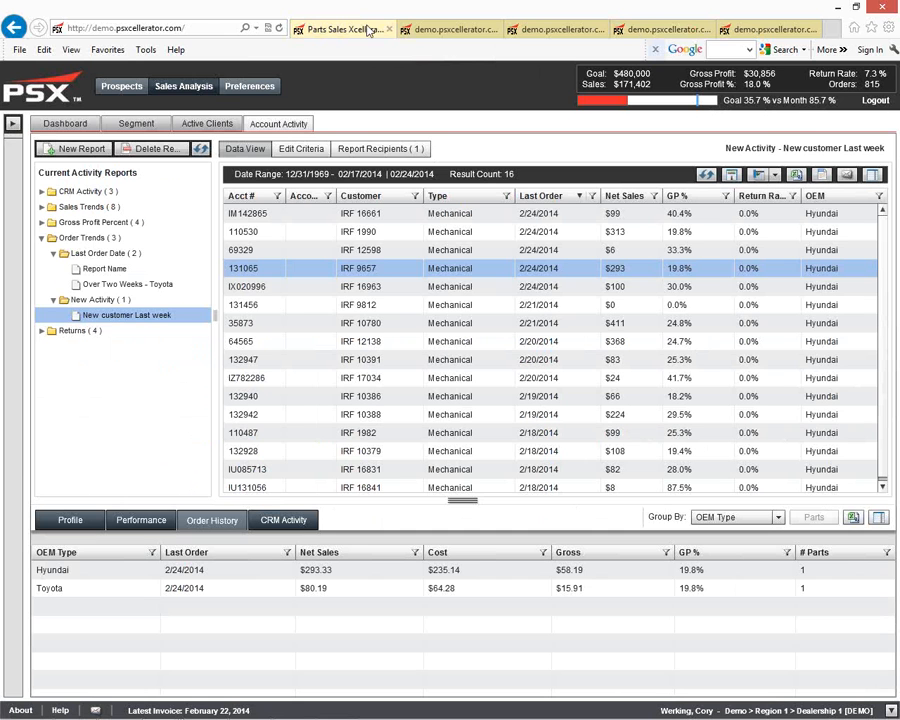
Step: Open the Rep 2 Follow-up Report criteria under CRM Activity and review its account rep and account type options
click(90, 191)
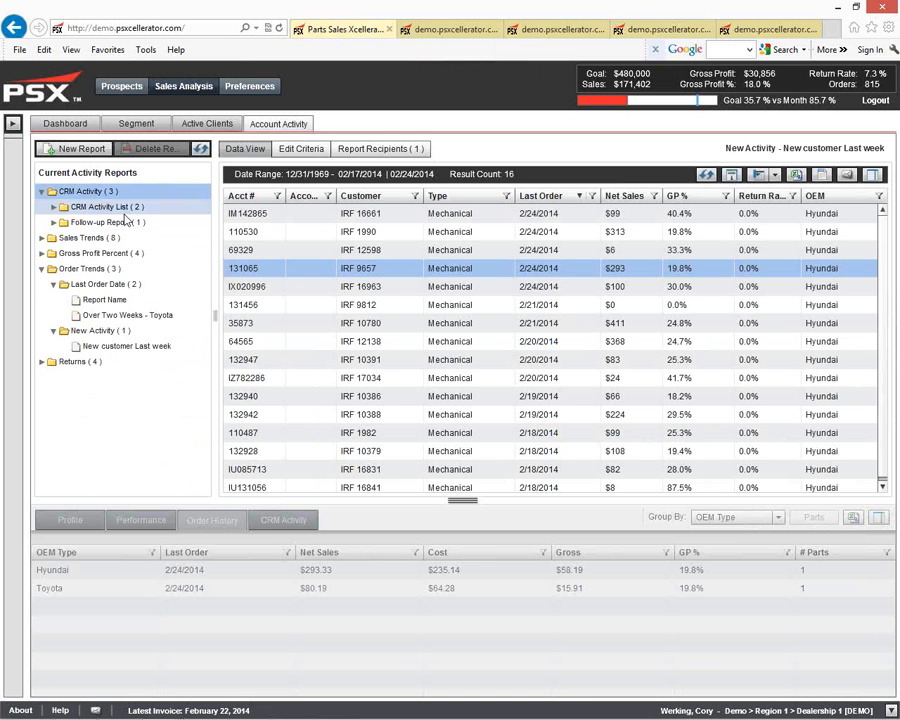
click(138, 225)
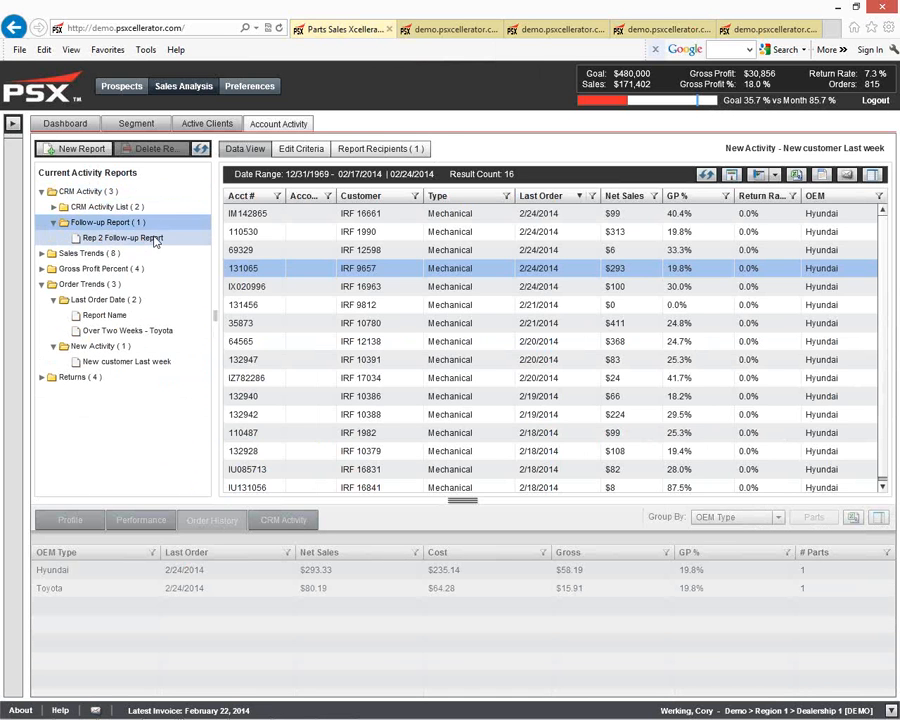
click(142, 239)
click(301, 149)
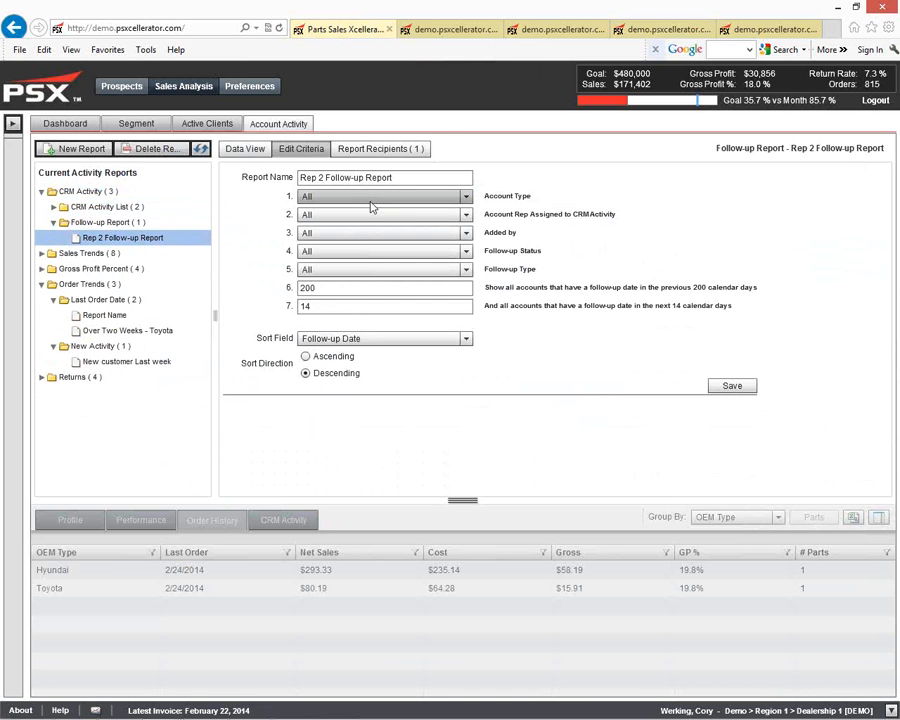
click(466, 216)
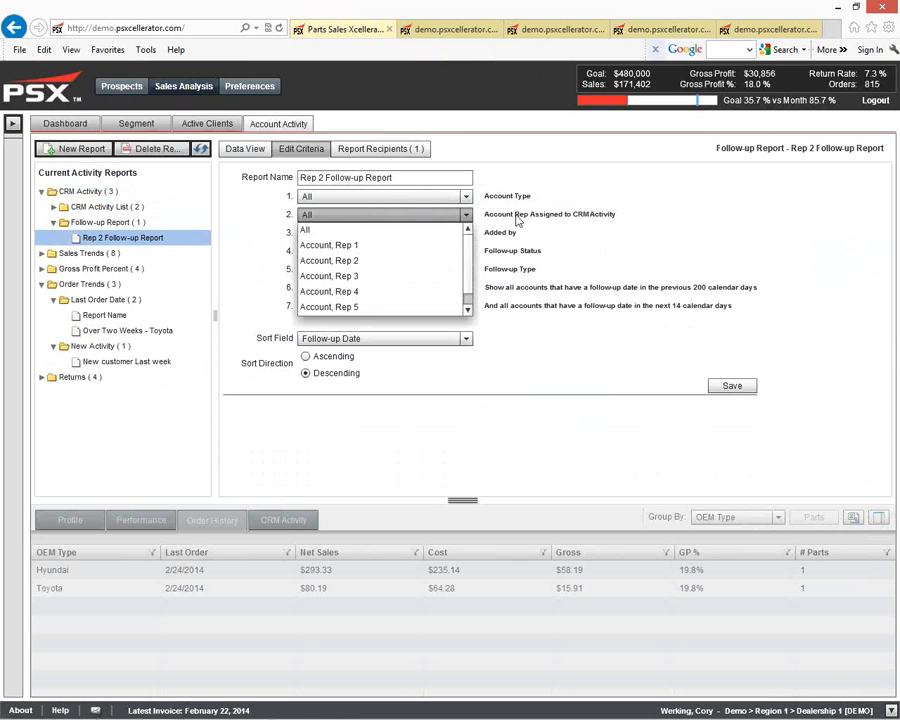
click(516, 215)
click(468, 197)
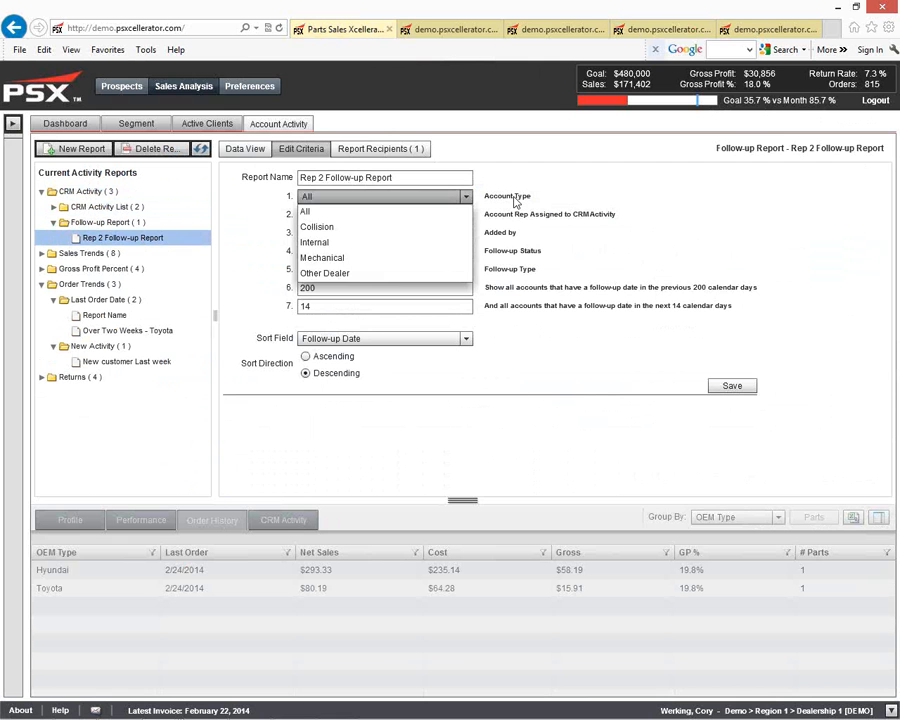
click(516, 203)
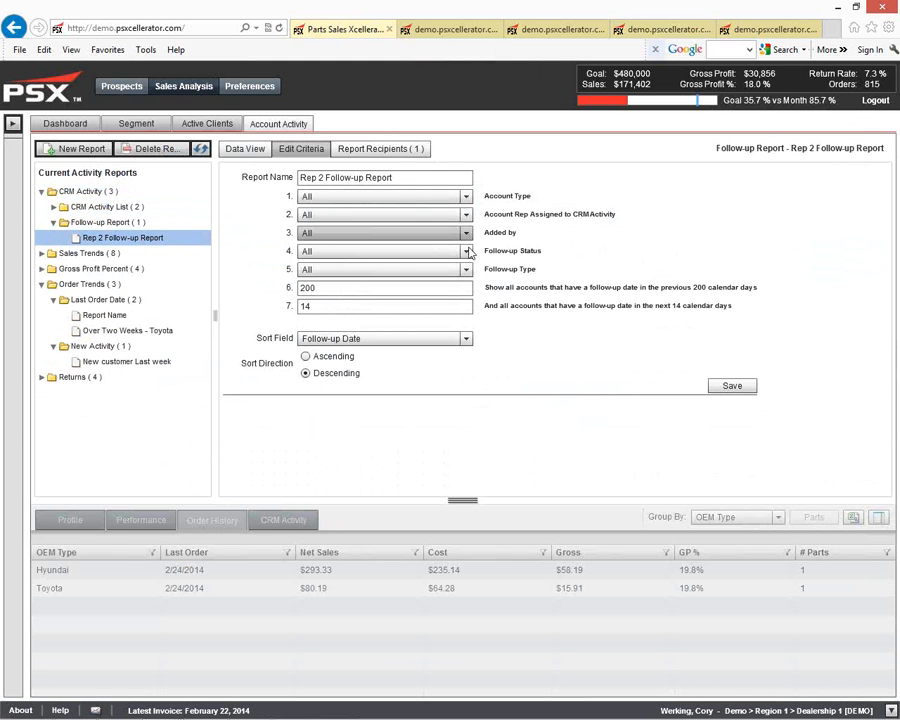
click(468, 289)
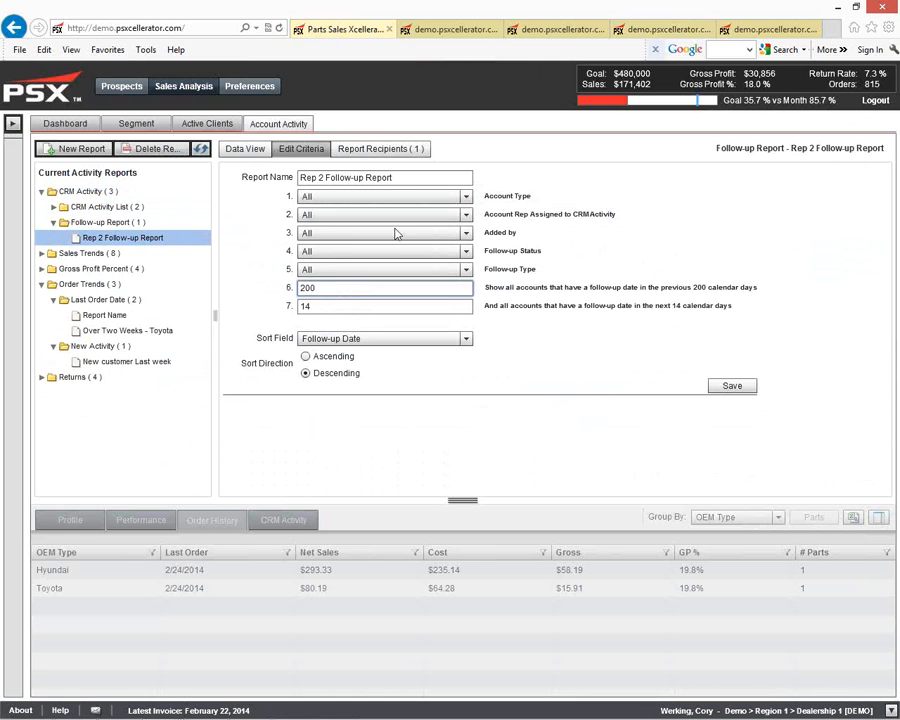
Step: Set the follow-up status to Not Completed, save the report, and view its results
click(414, 251)
click(382, 296)
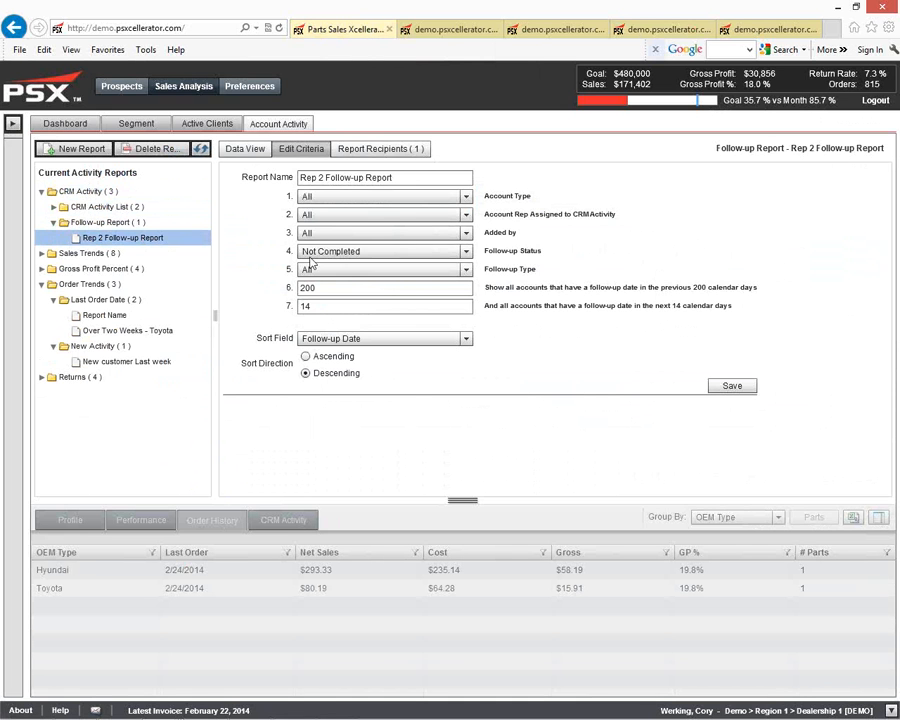
click(733, 386)
click(247, 149)
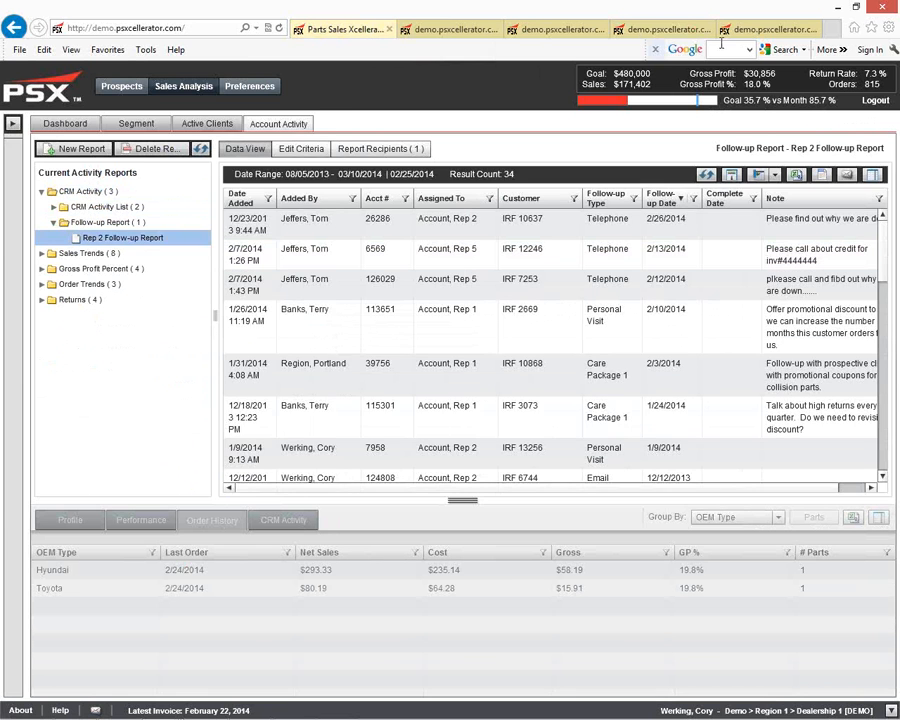
Step: Review the printable Rep 2 Follow-up Report in the last browser tab, examining the assigned reps
click(750, 29)
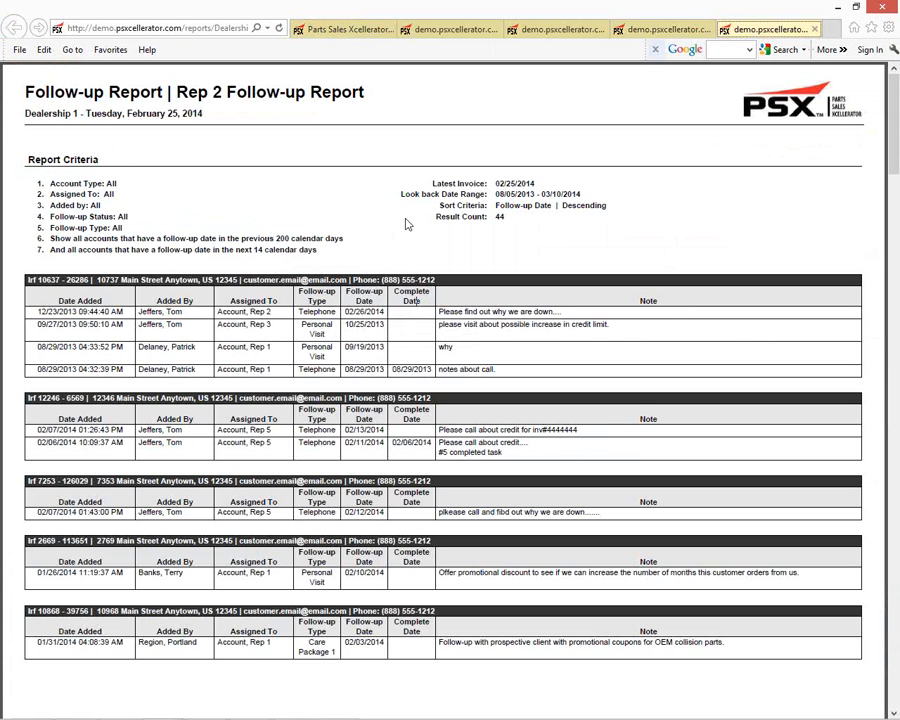
drag(272, 312, 217, 312)
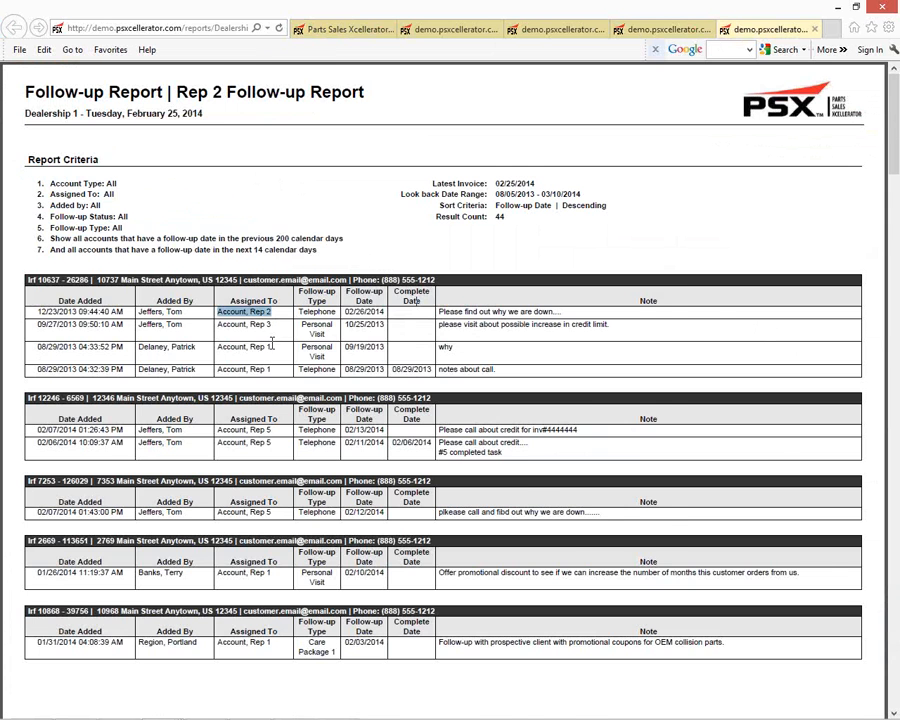
scroll(274, 340, down, 10)
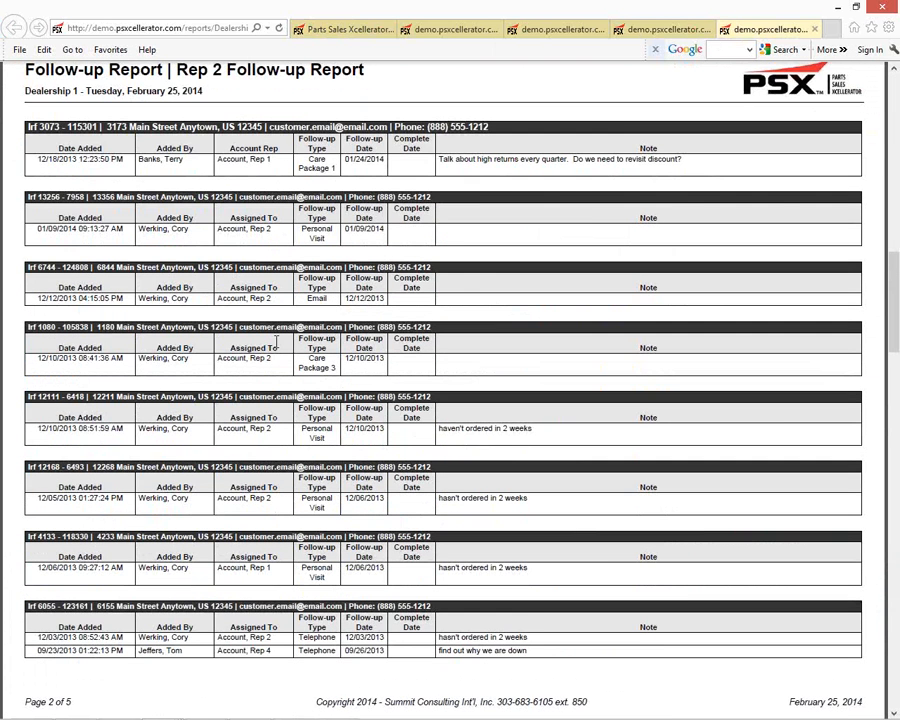
click(310, 29)
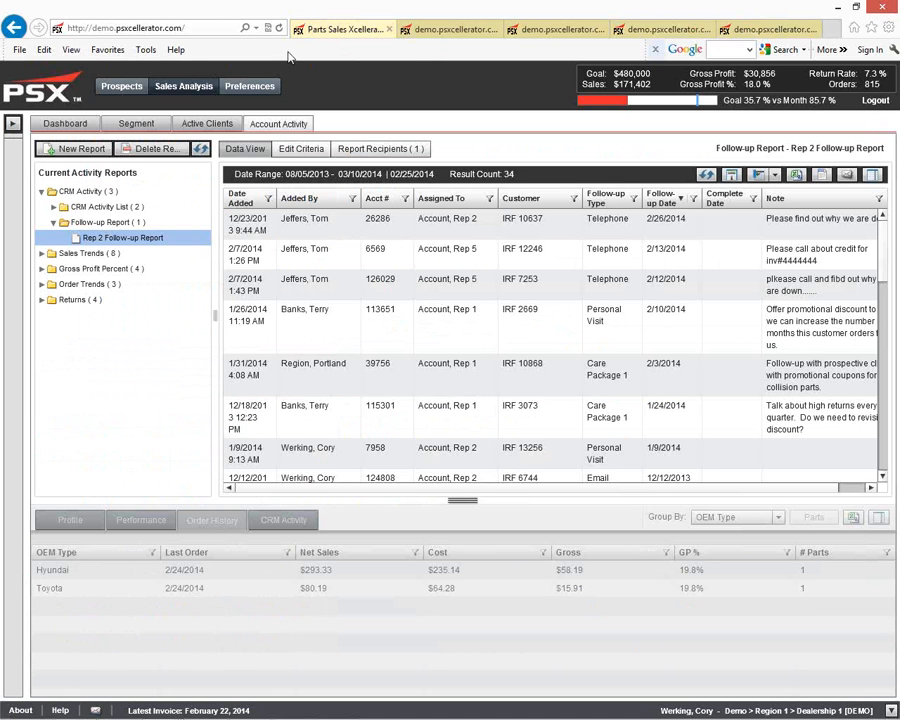
click(125, 209)
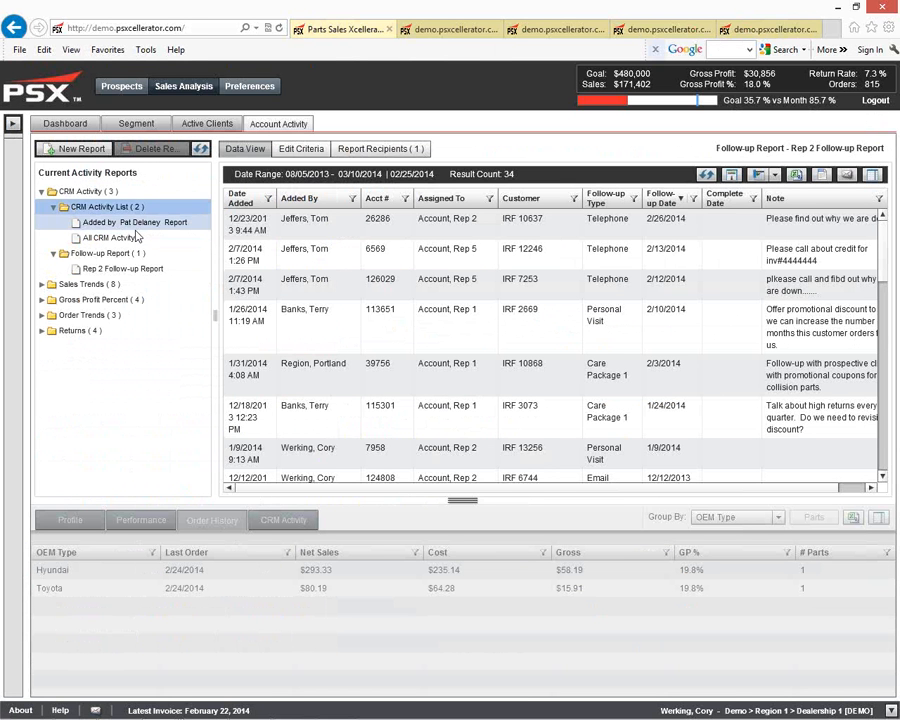
click(135, 222)
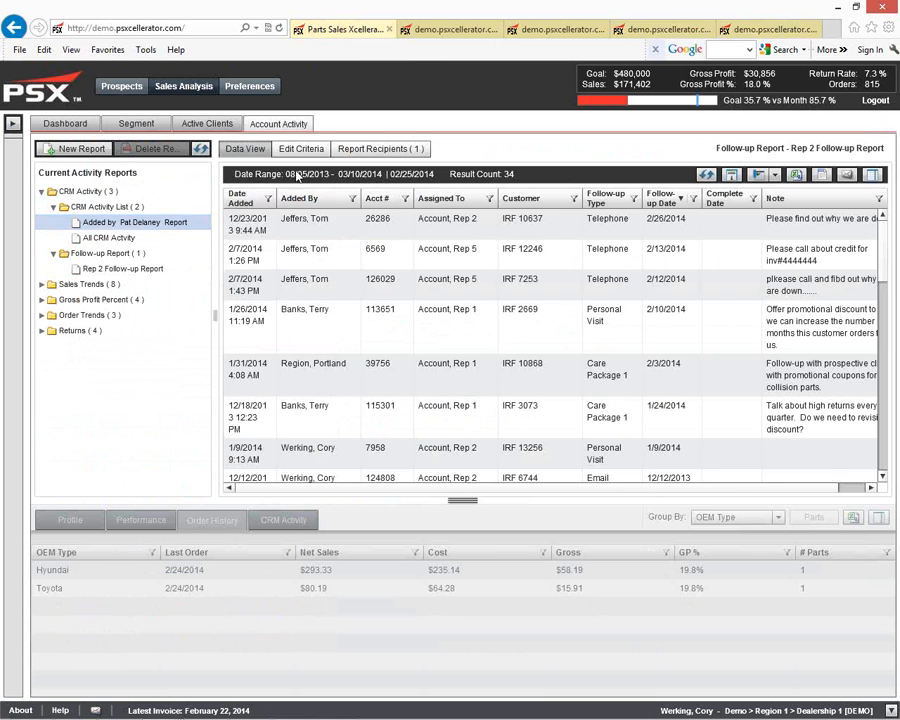
click(301, 149)
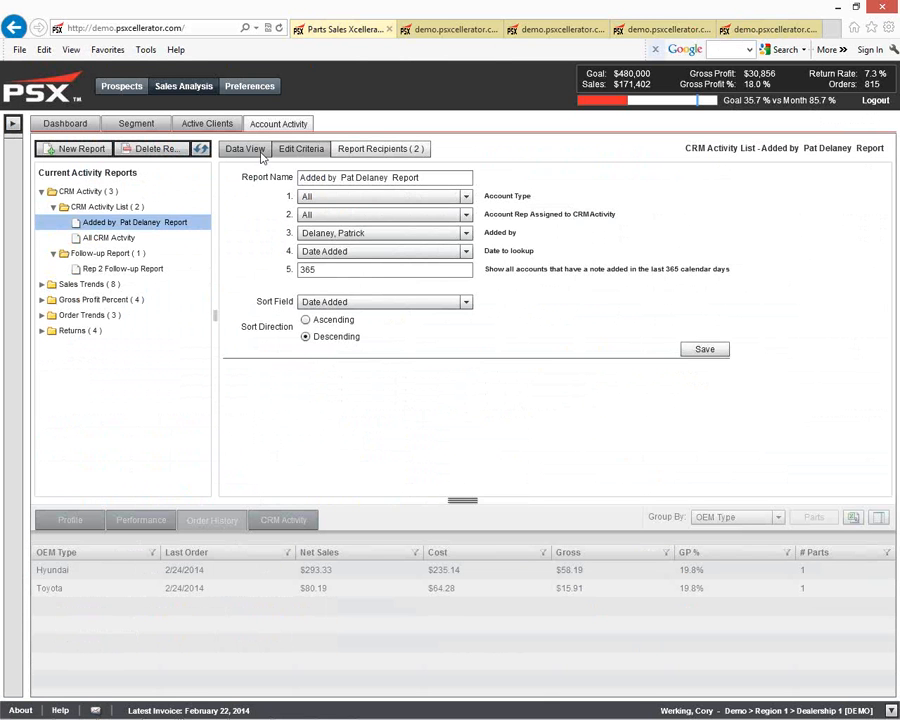
Step: Open the criteria of the over 10% report under Returns, Return Rate Above
double_click(110, 333)
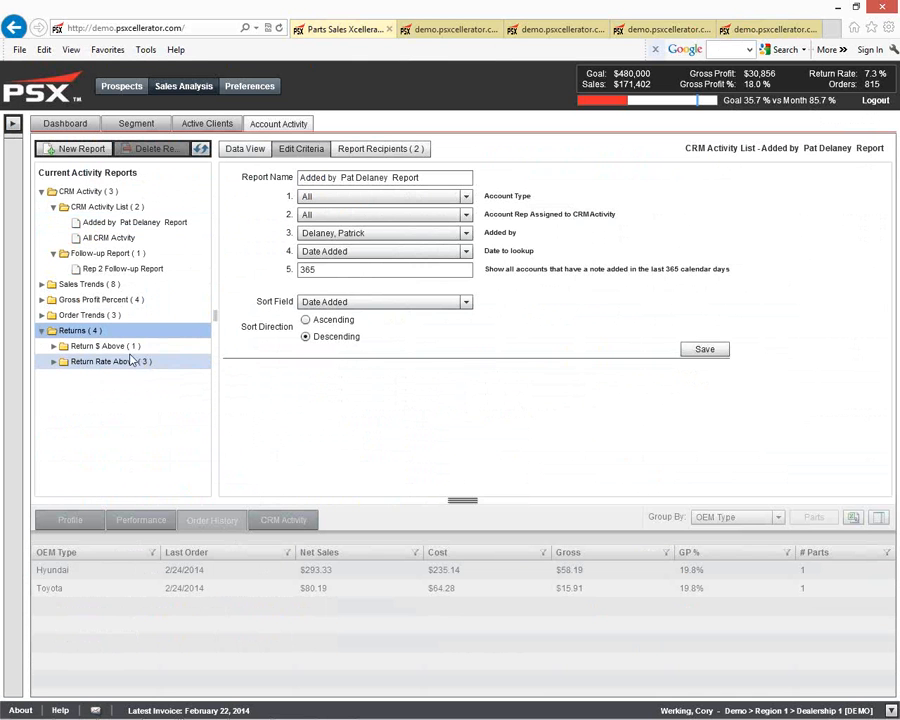
double_click(144, 361)
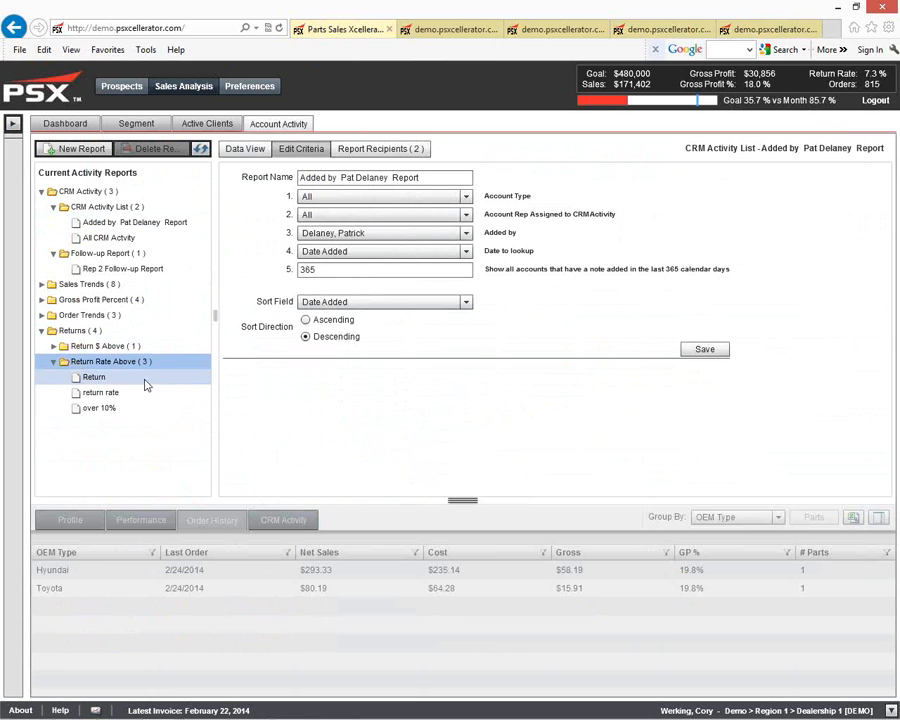
click(98, 408)
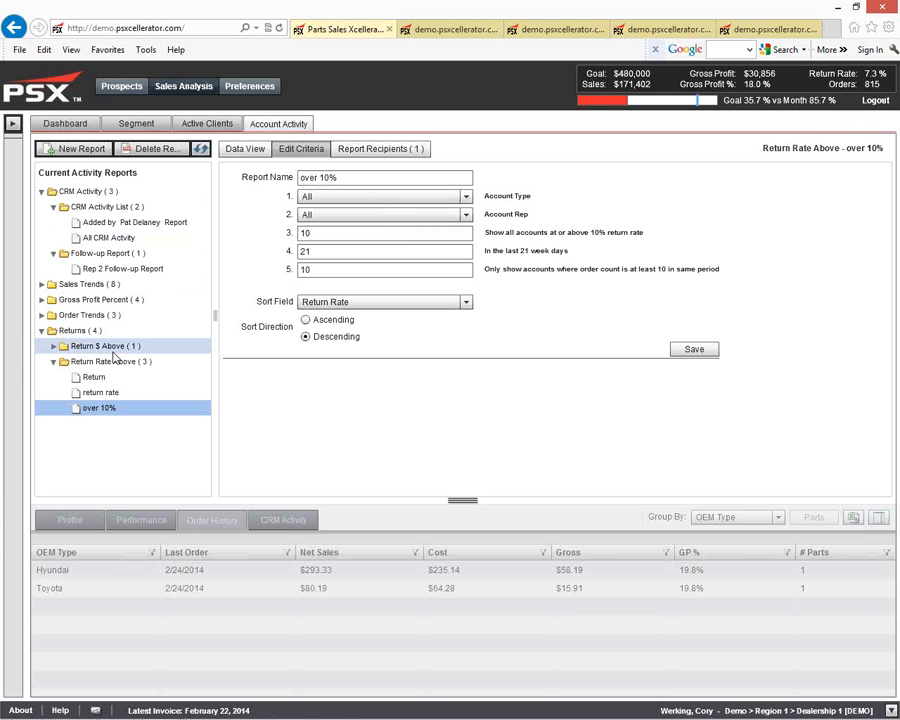
Step: Open the criteria of the Accounts Below 10% - Monthly View report under Gross Profit Percent, GP% Below
click(140, 300)
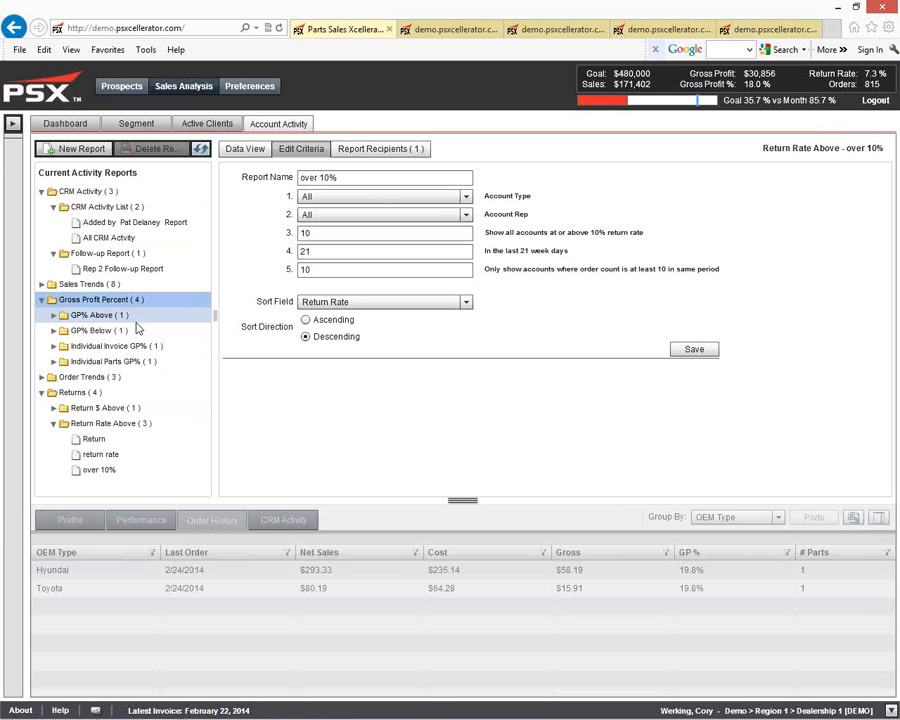
click(137, 332)
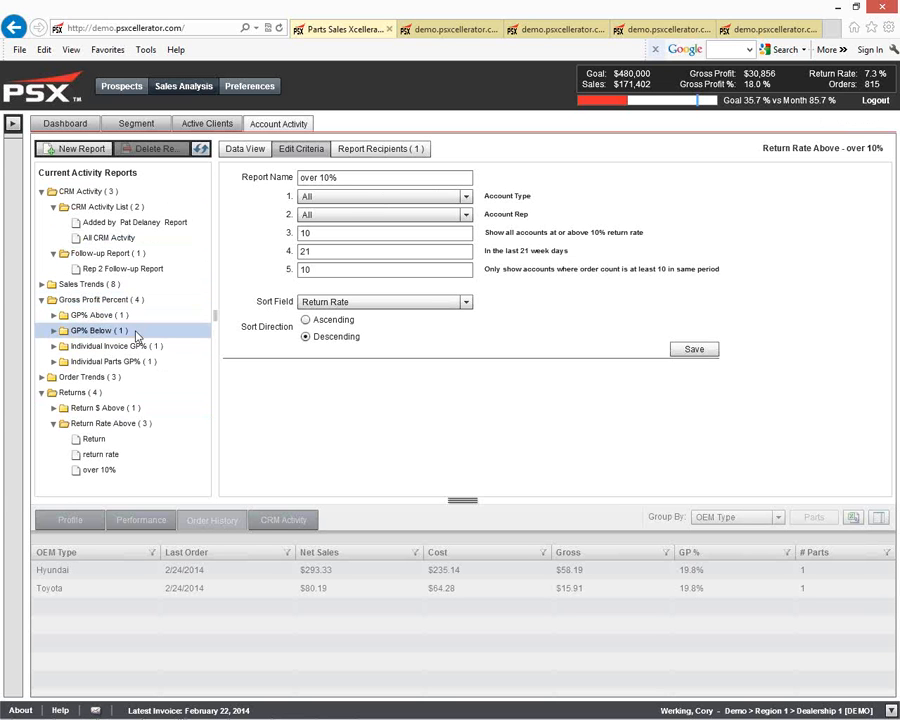
click(140, 346)
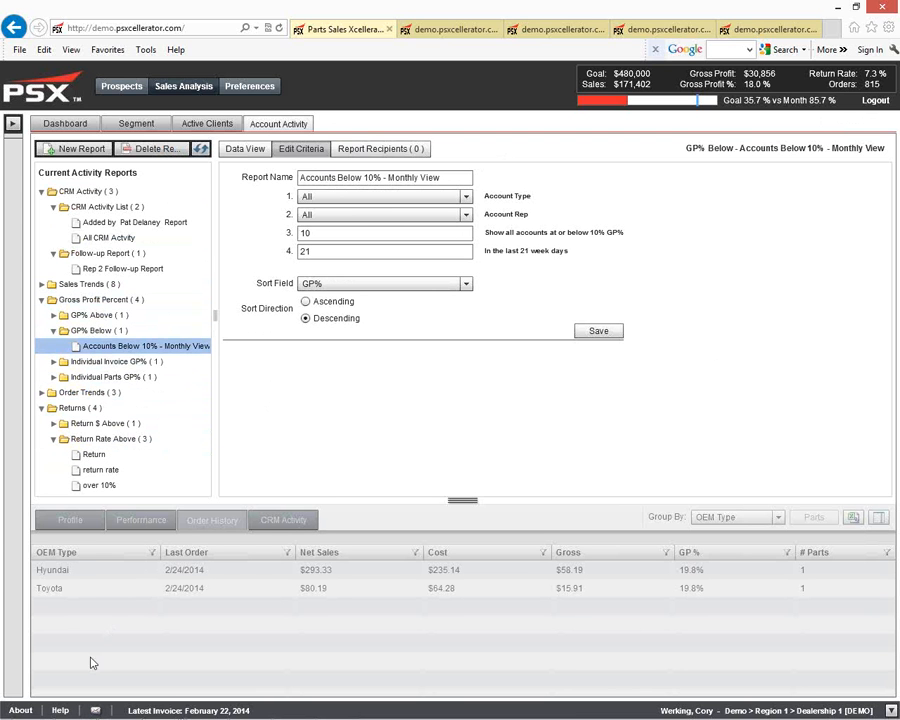
Step: Open the application's help
click(61, 710)
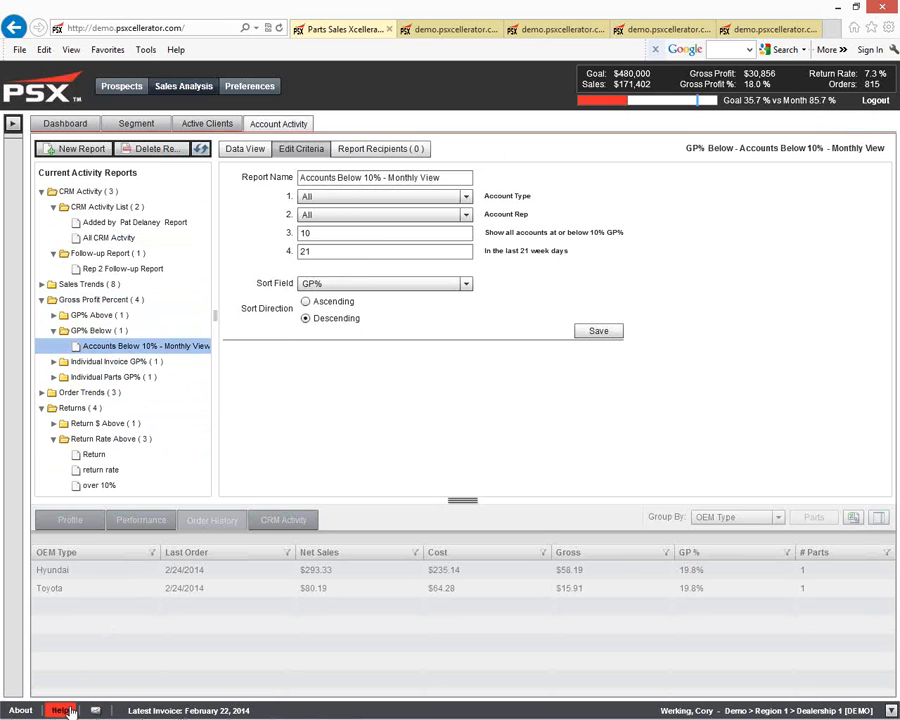